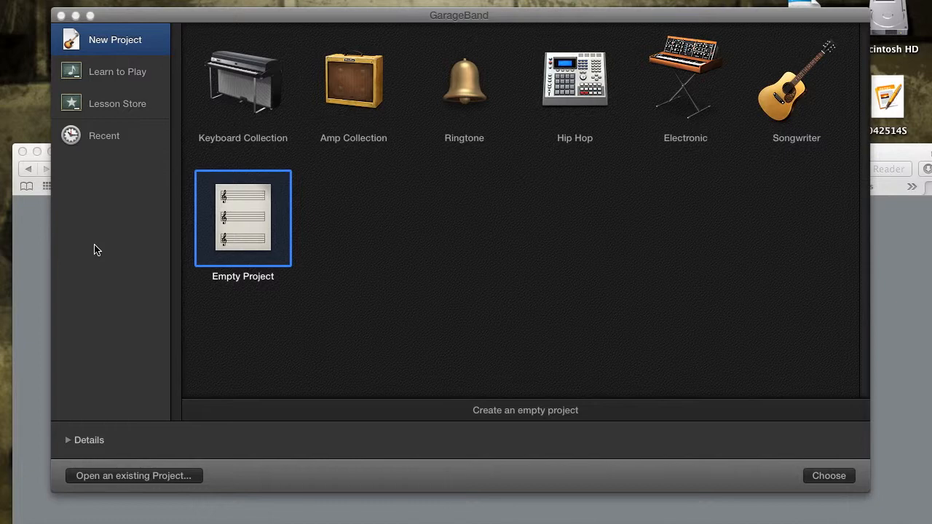
Step: Create an empty project with a software instrument track and close the Musical Typing window
left_click(424, 194)
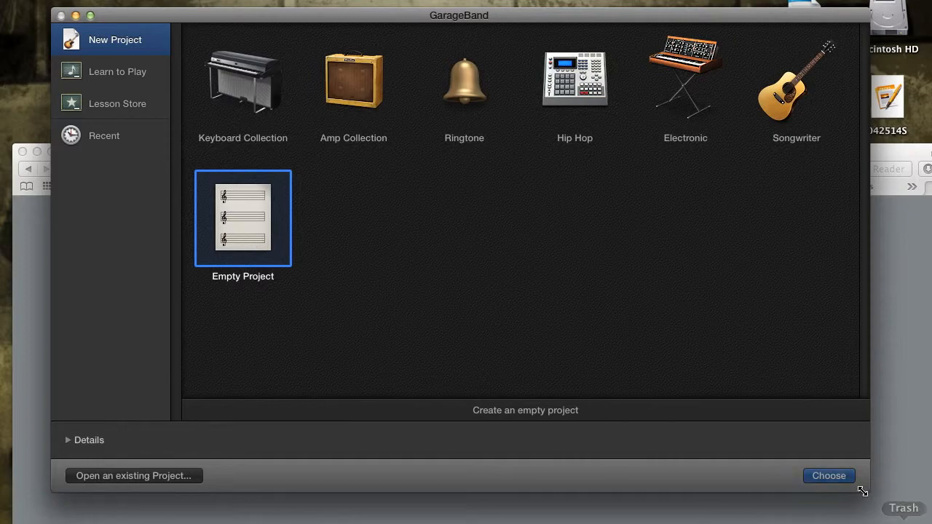
left_click(823, 476)
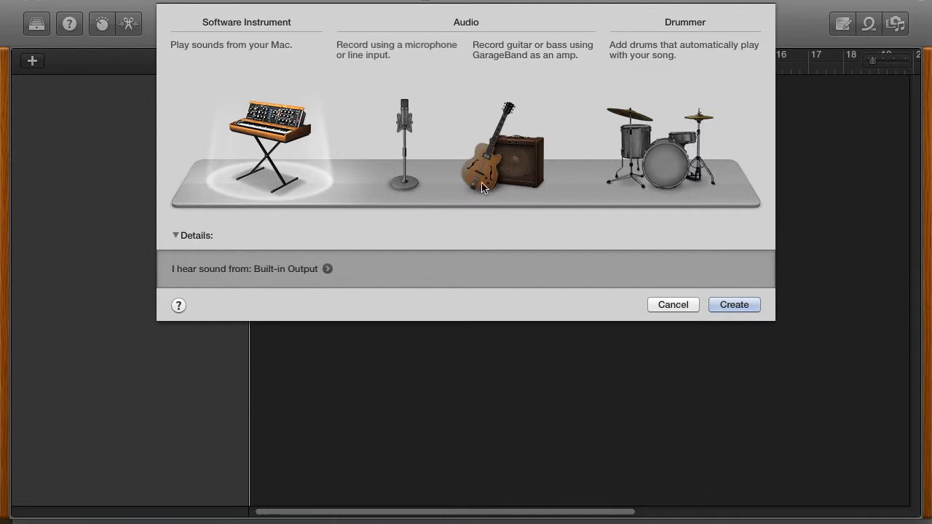
left_click(726, 306)
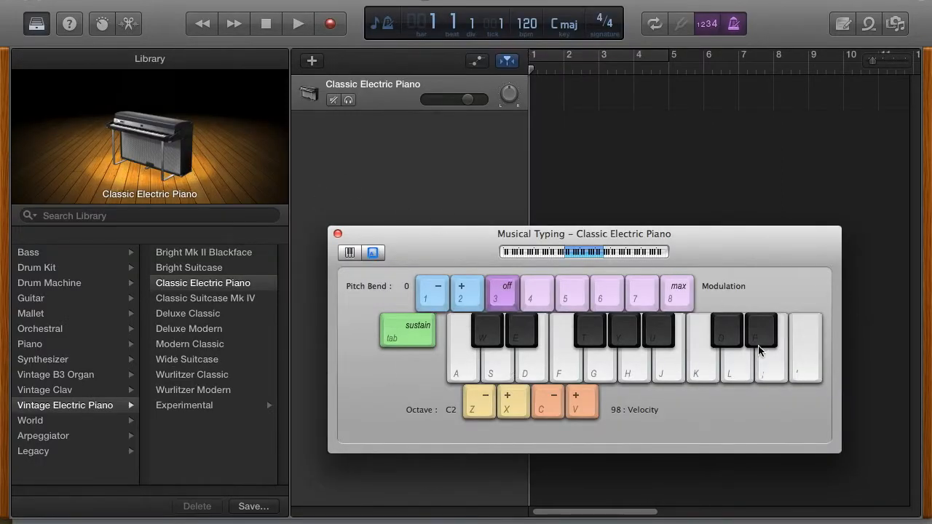
left_click(338, 234)
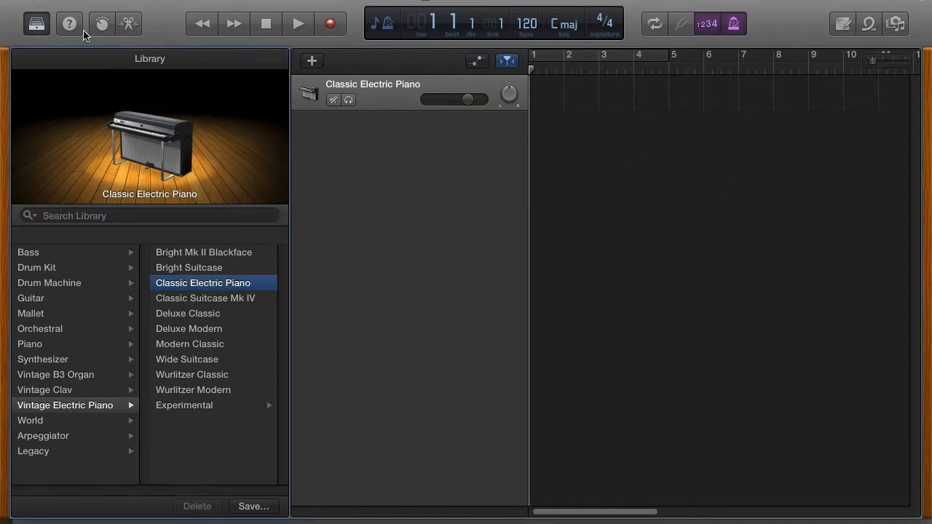
Step: Assign the Hard Rock guitar sound from the Library to the track, then hide the Library
left_click(38, 27)
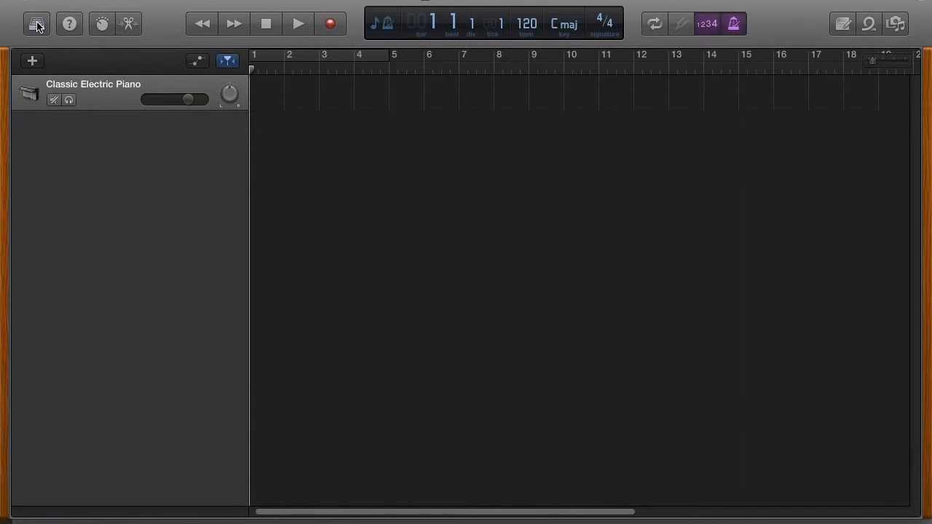
left_click(36, 25)
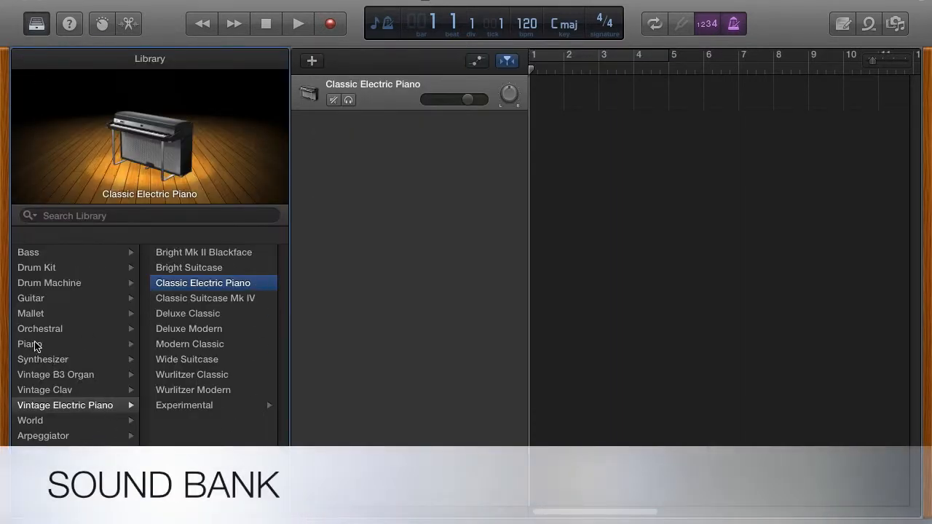
left_click(37, 299)
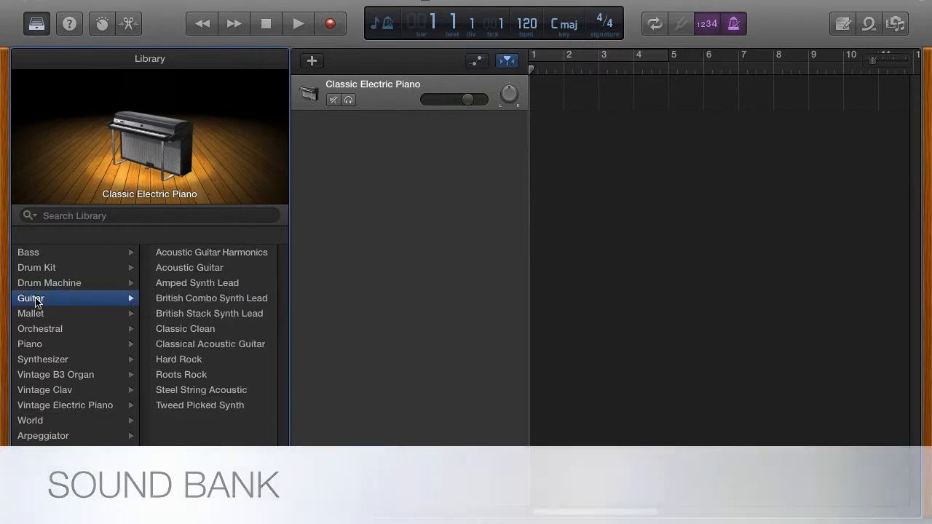
left_click(190, 360)
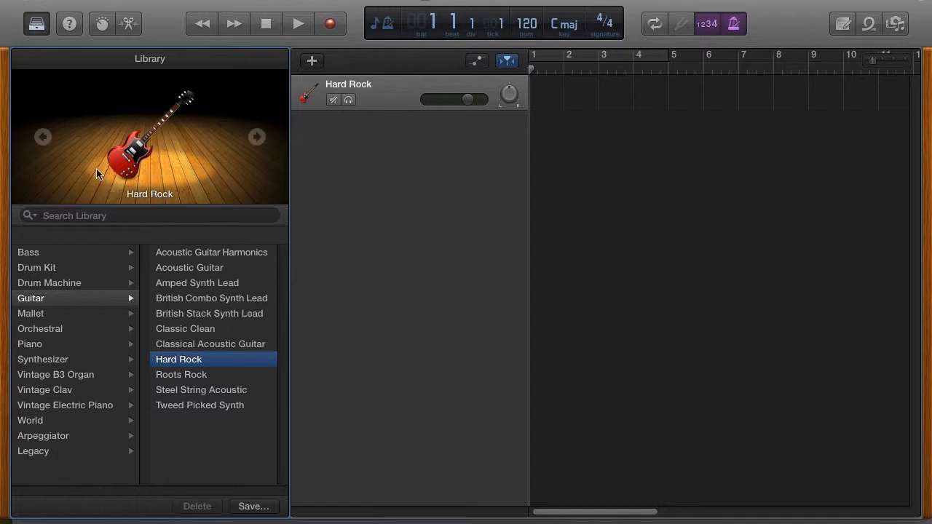
left_click(35, 24)
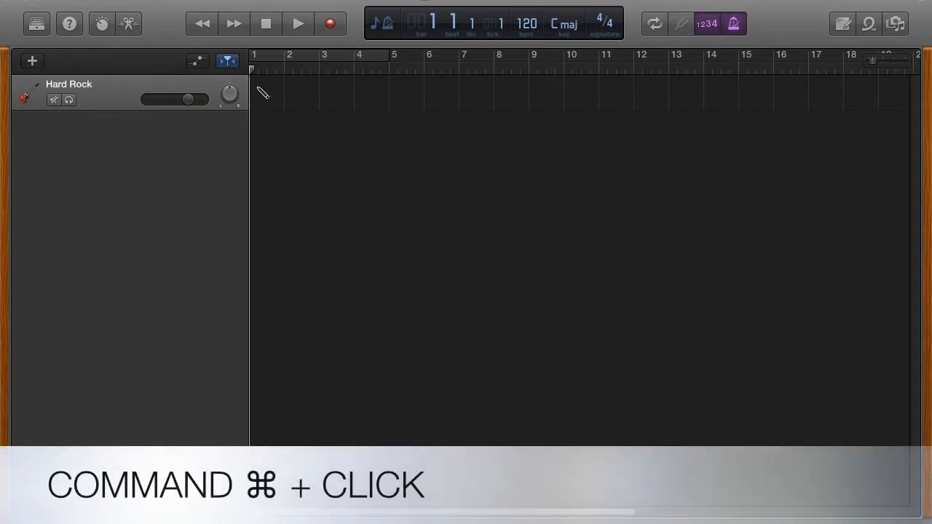
Step: Create an empty one-bar region at bar 1 of the Hard Rock track and show it in an enlarged Score editor
left_click(262, 92, "super")
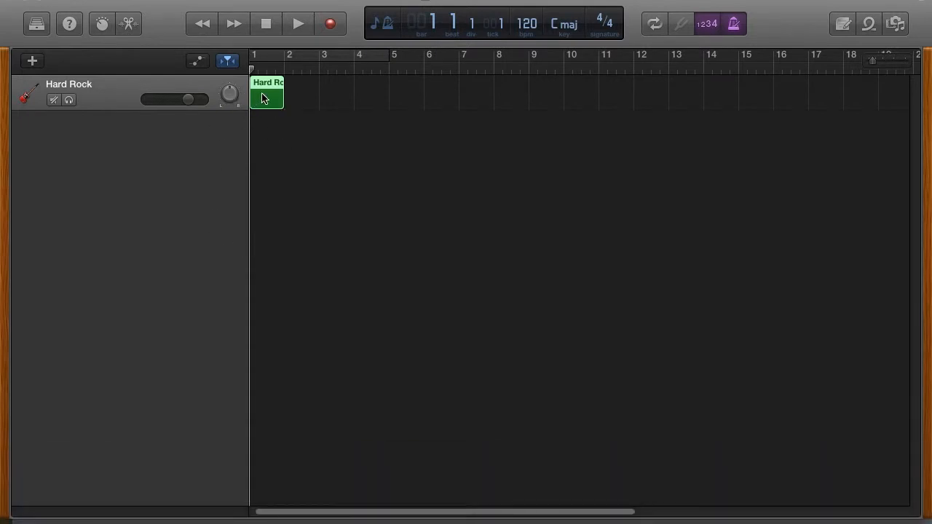
left_click(125, 24)
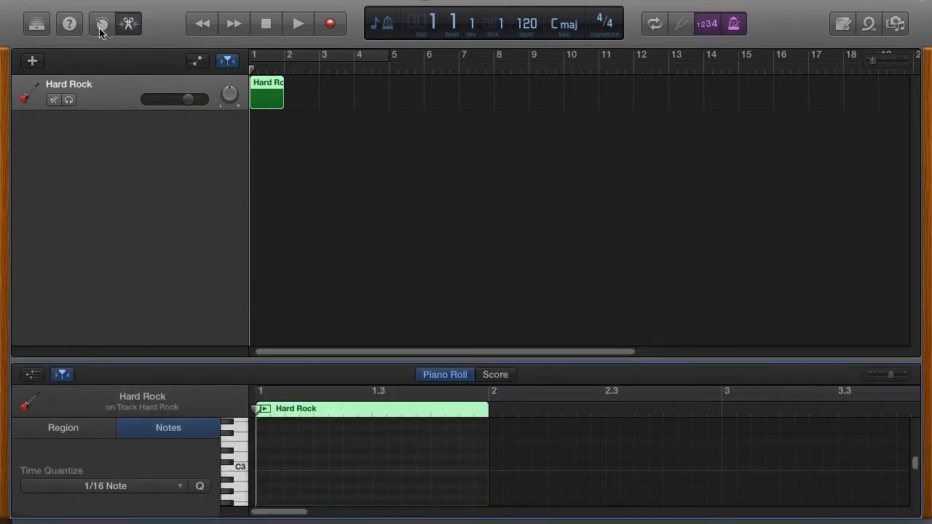
left_click_drag(508, 361, 537, 175)
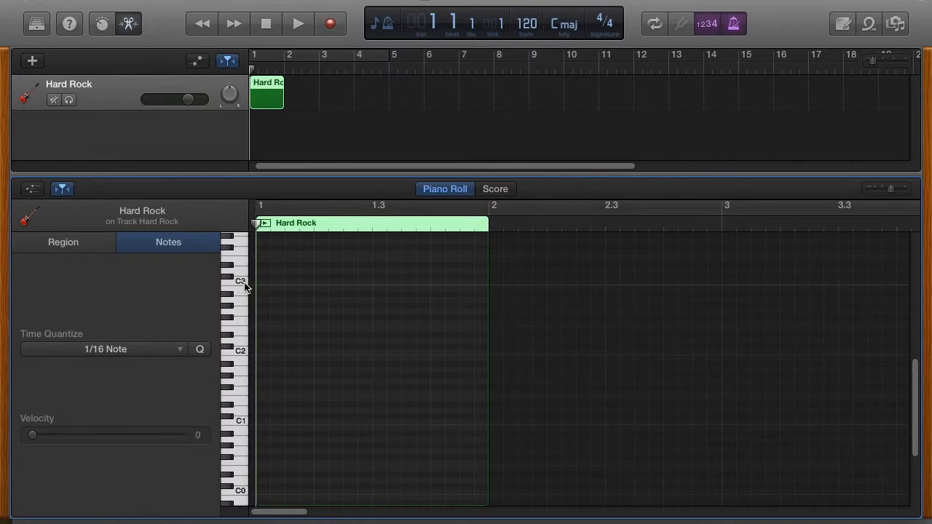
scroll(245, 288, "down", 6)
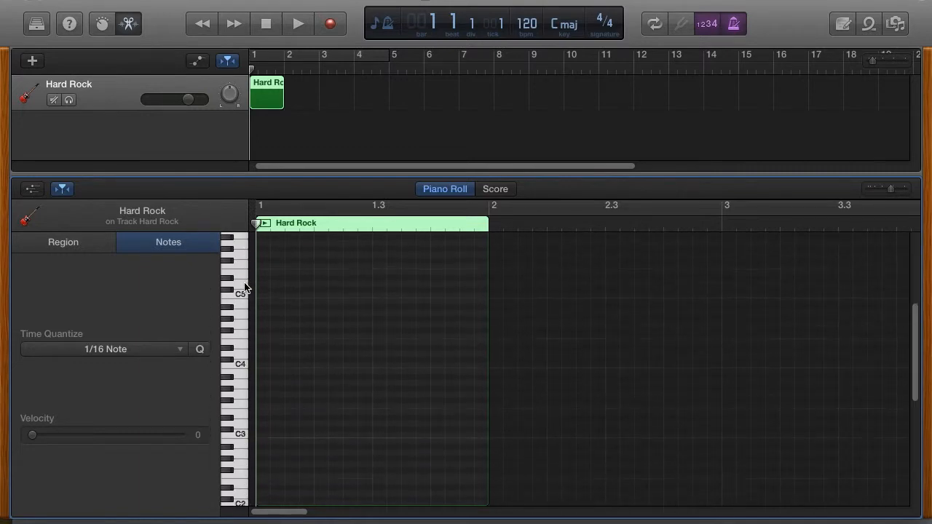
scroll(245, 287, "up", 14)
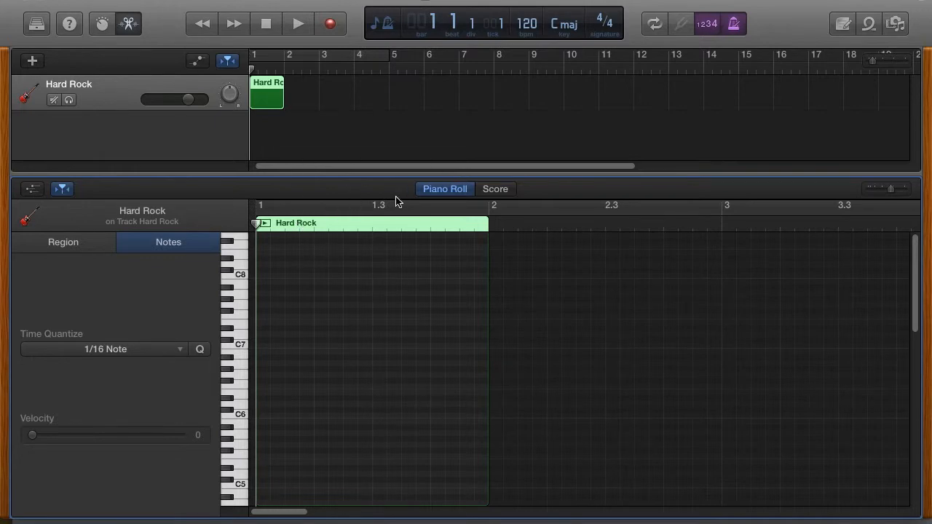
left_click(496, 193)
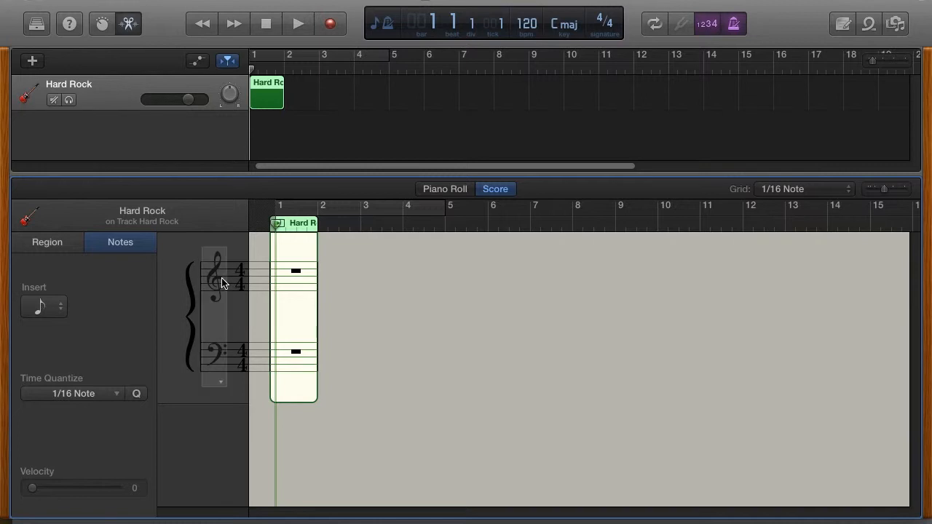
Step: Try the treble and bass clefs on the region's staff and leave it set to the treble clef
mouse_move(222, 285)
left_click(222, 283)
left_click(186, 279)
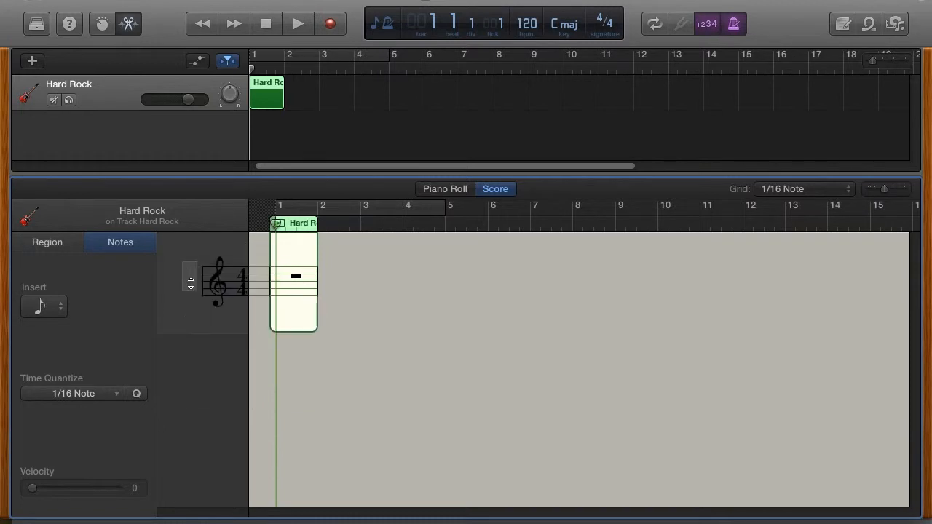
left_click(220, 292)
left_click(286, 289)
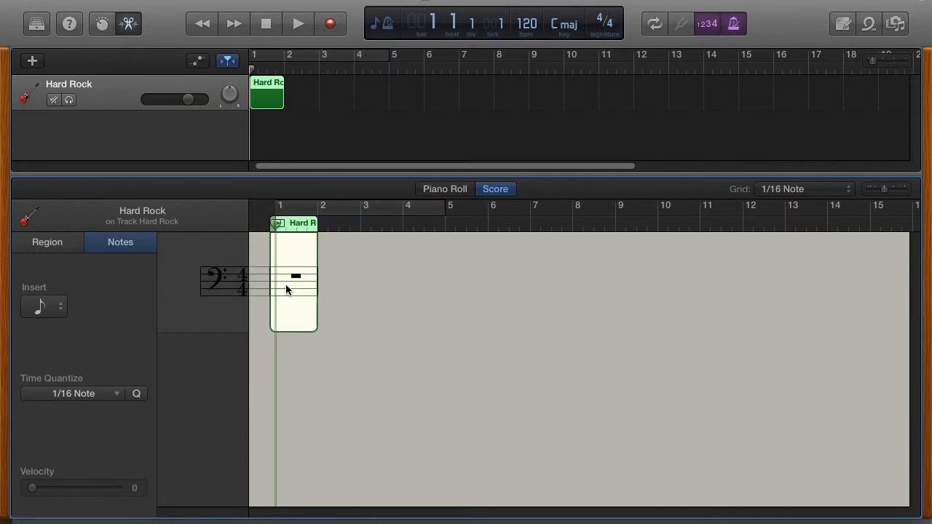
left_click(216, 286)
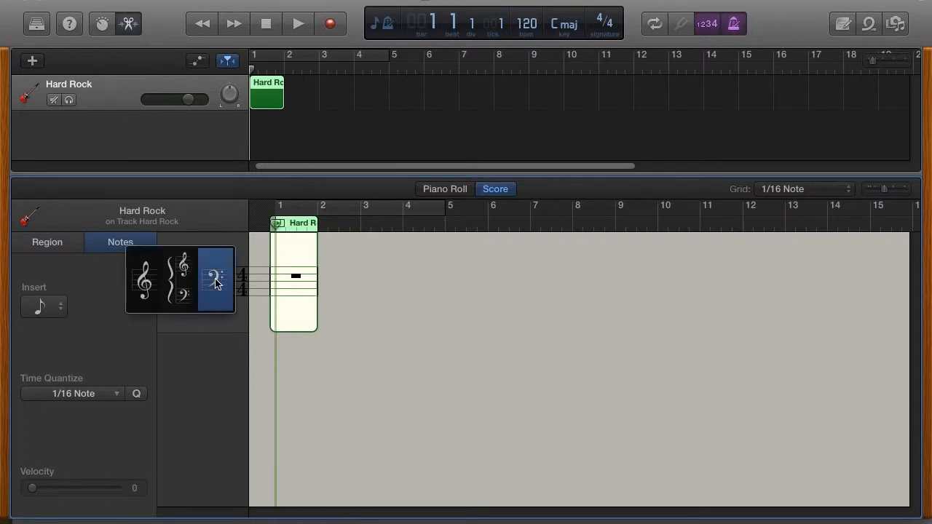
left_click(145, 280)
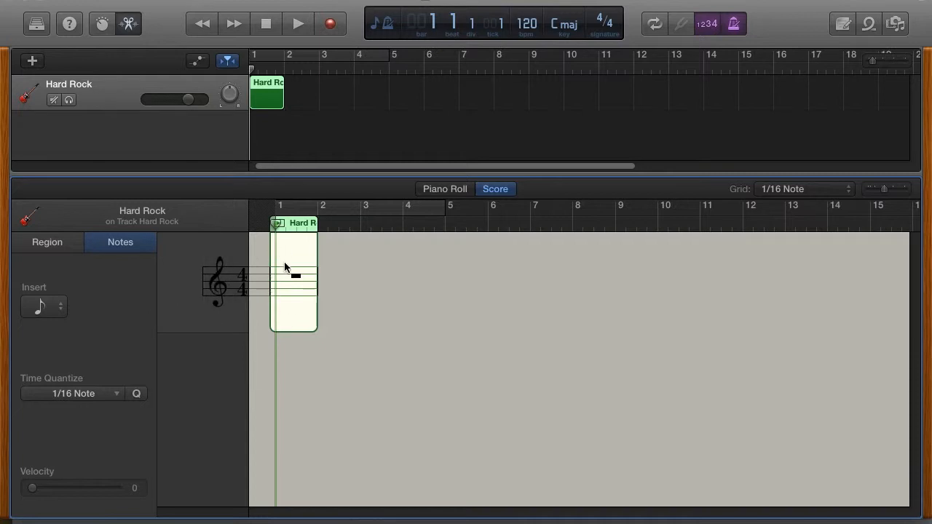
Step: Insert a whole note at the start of bar 1 and set its pitch to C3
left_click(65, 305)
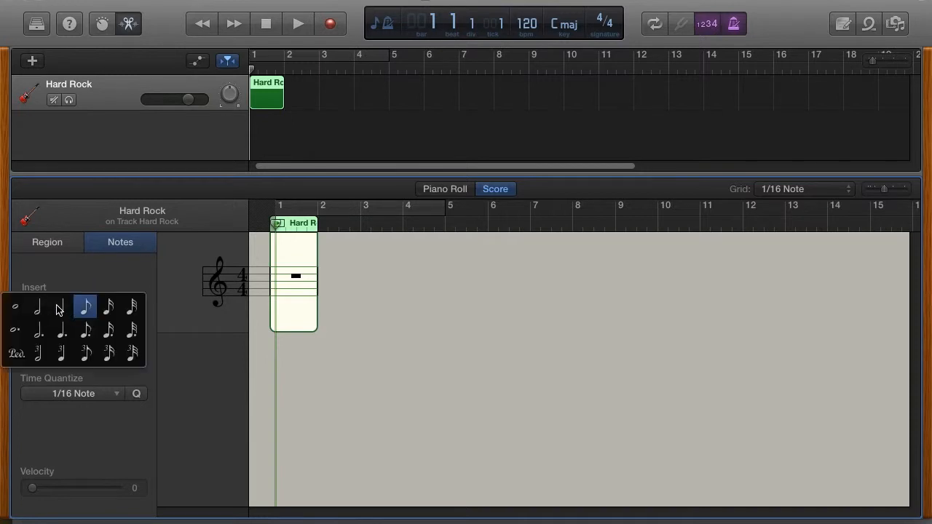
left_click(17, 310)
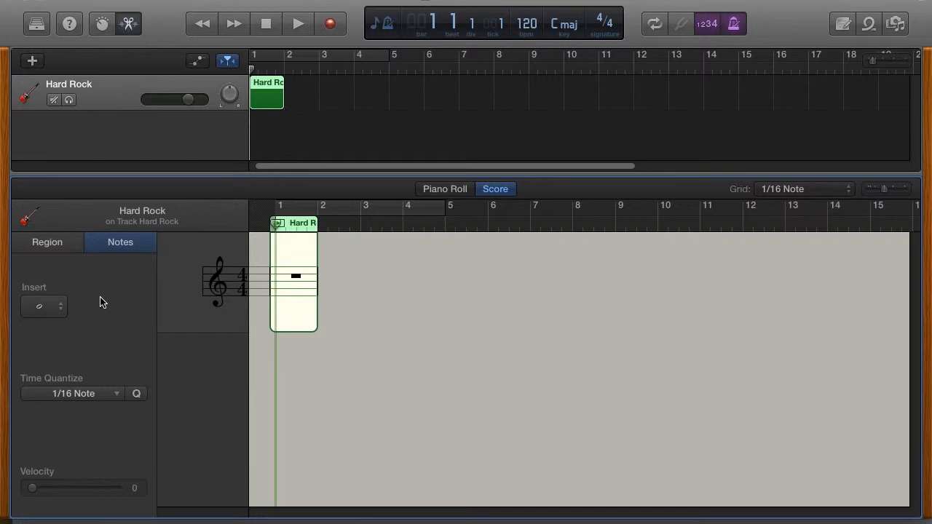
left_click(40, 309)
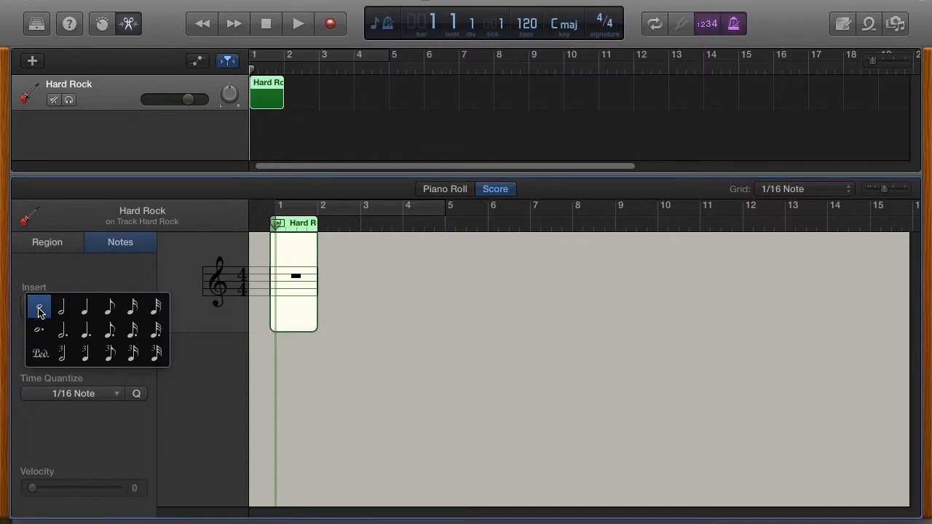
left_click(40, 309)
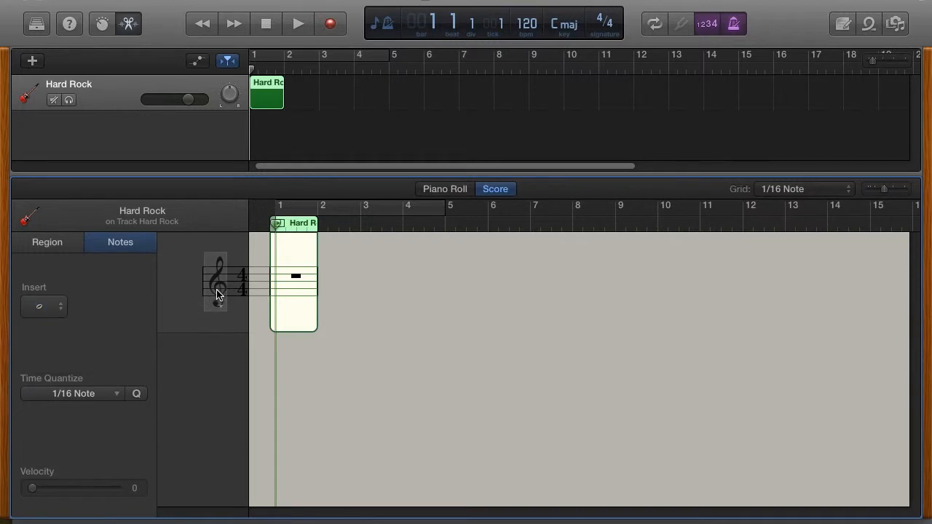
left_click(295, 304, "super")
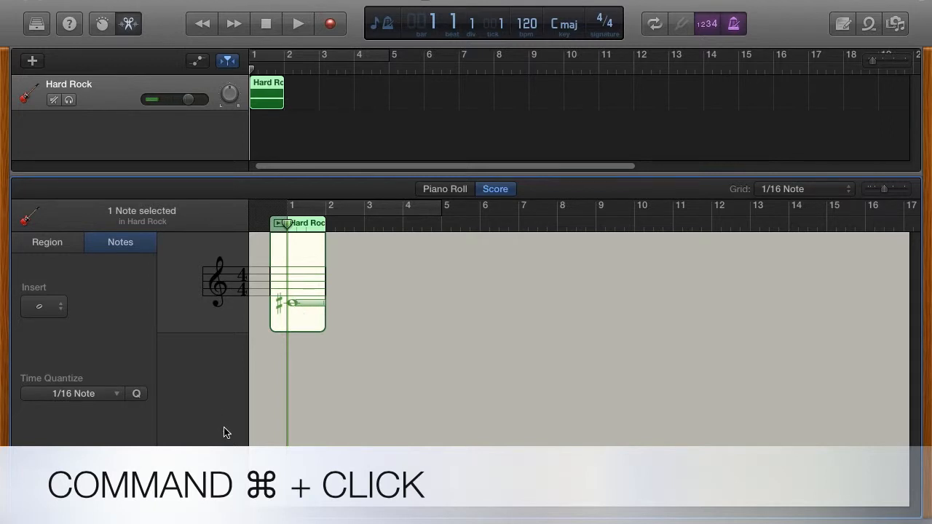
left_click(291, 304)
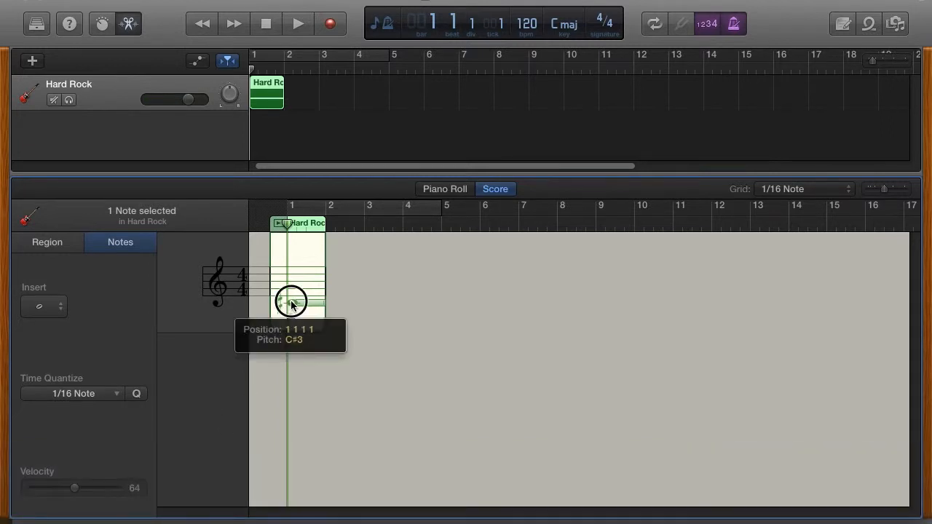
left_click_drag(291, 304, 292, 306)
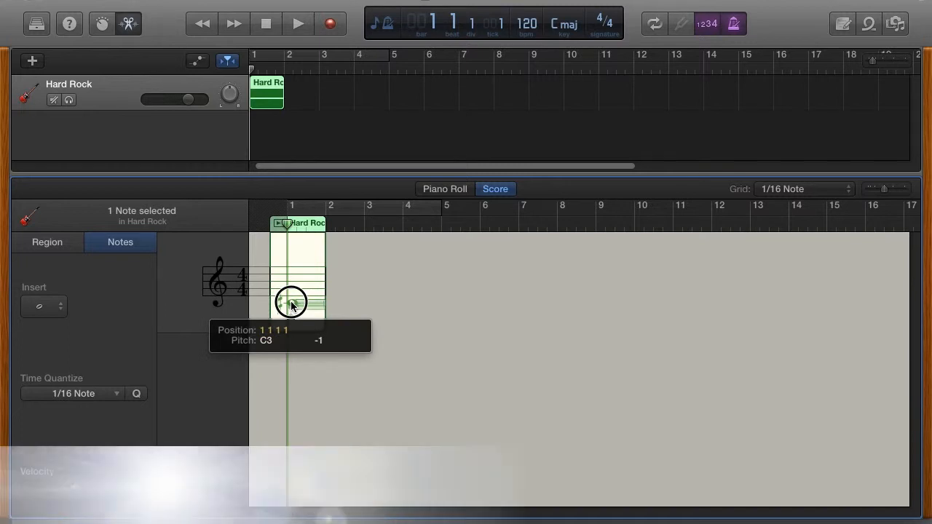
left_click_drag(291, 306, 291, 306)
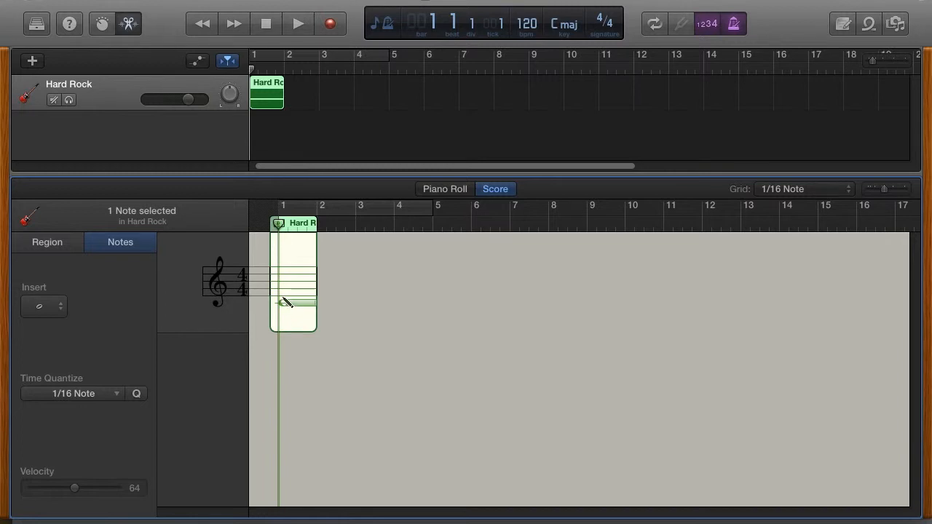
Step: Stack whole notes on E and G above the C in bar 1 to build a C major chord
left_click(286, 300)
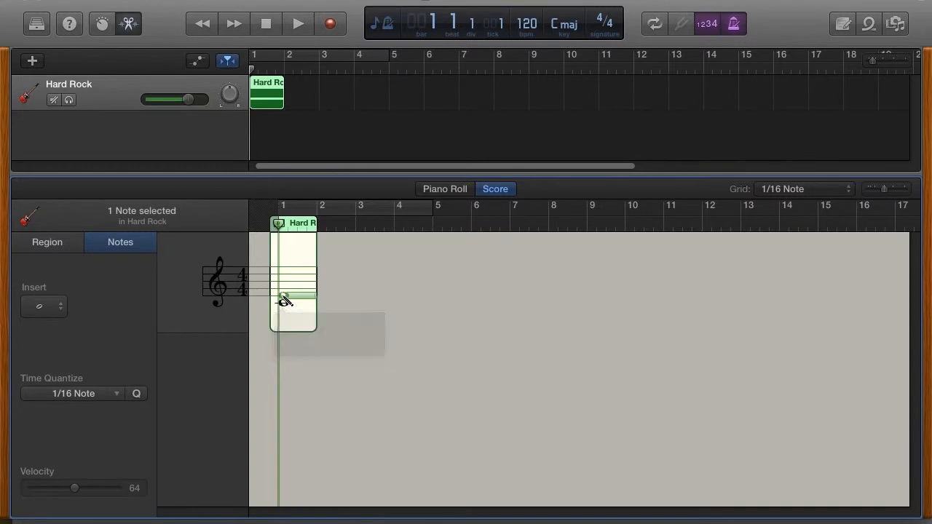
left_click_drag(285, 297, 283, 288)
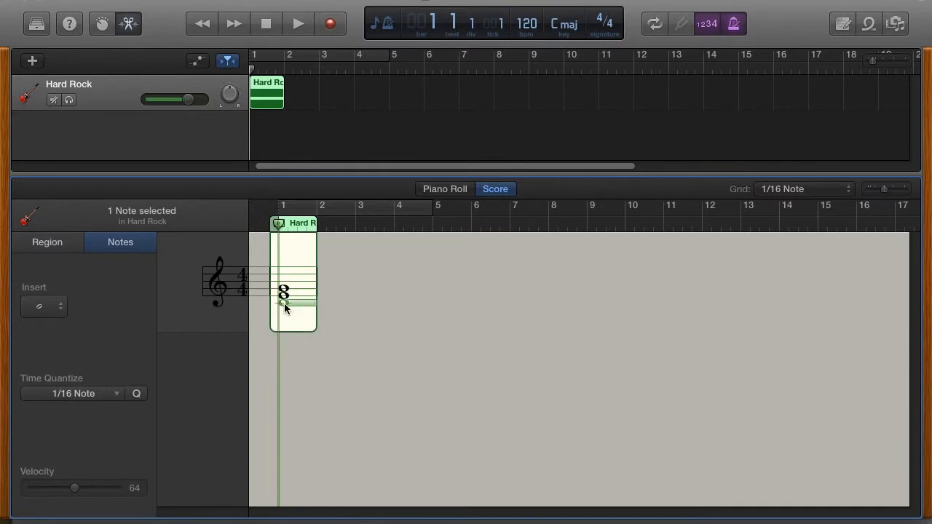
left_click_drag(284, 303, 285, 284)
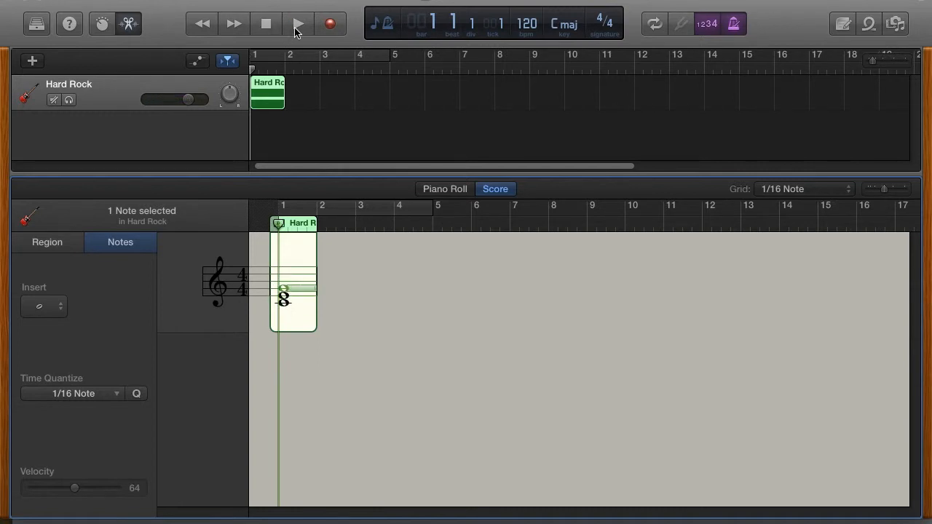
Step: Play back the chord with the system volume raised, then stop playback
left_click(297, 26)
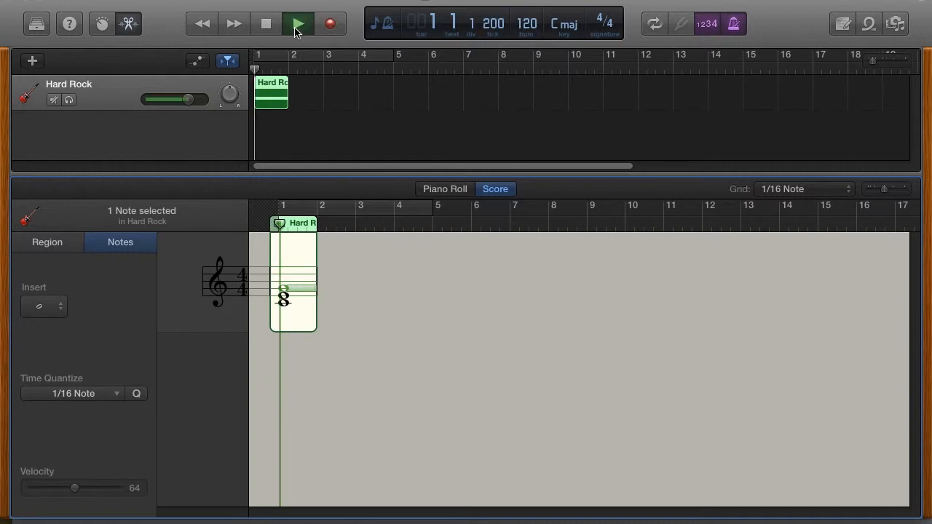
key("XF86AudioRaiseVolume")
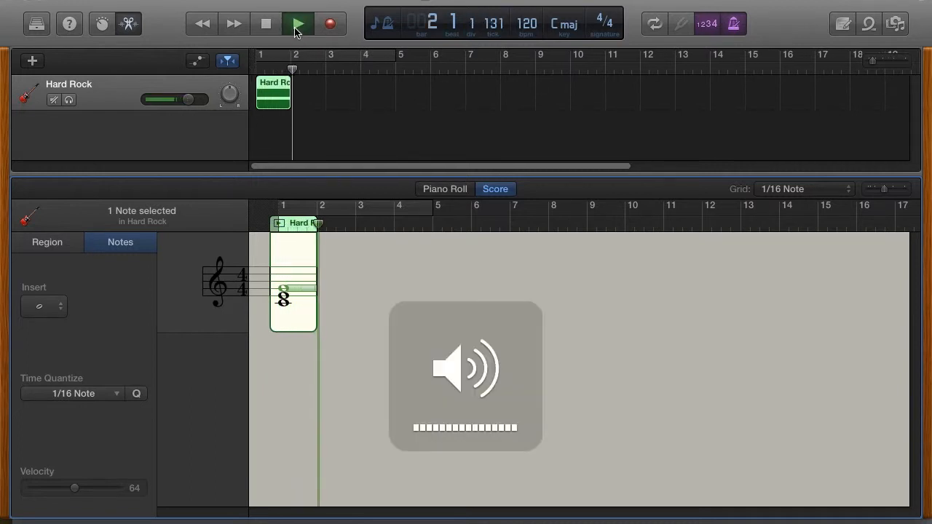
left_click(269, 26)
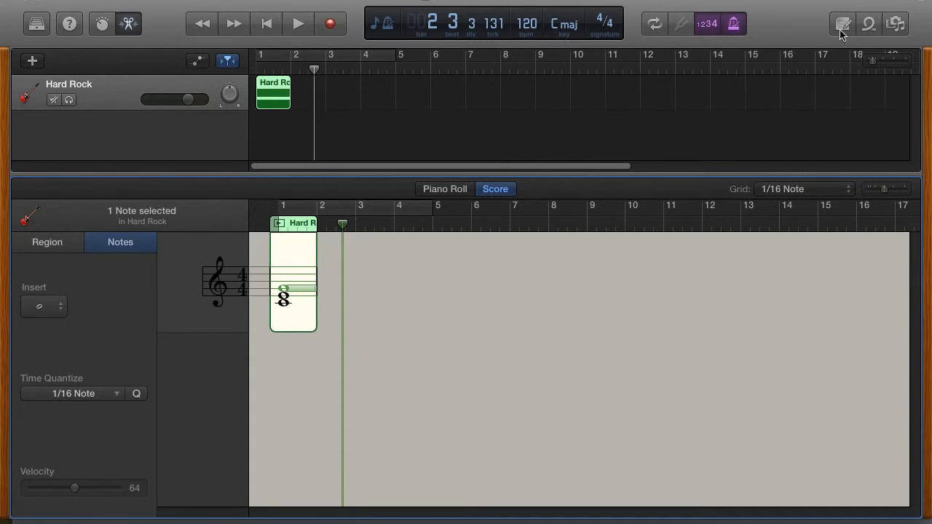
Step: Turn off the metronome and count-in, and return the playhead to the beginning
left_click(733, 26)
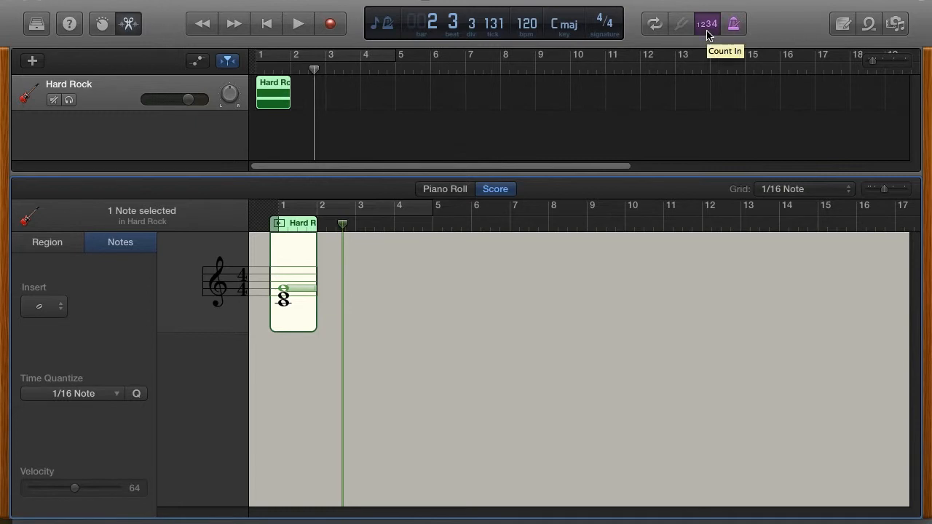
left_click(707, 29)
left_click(269, 24)
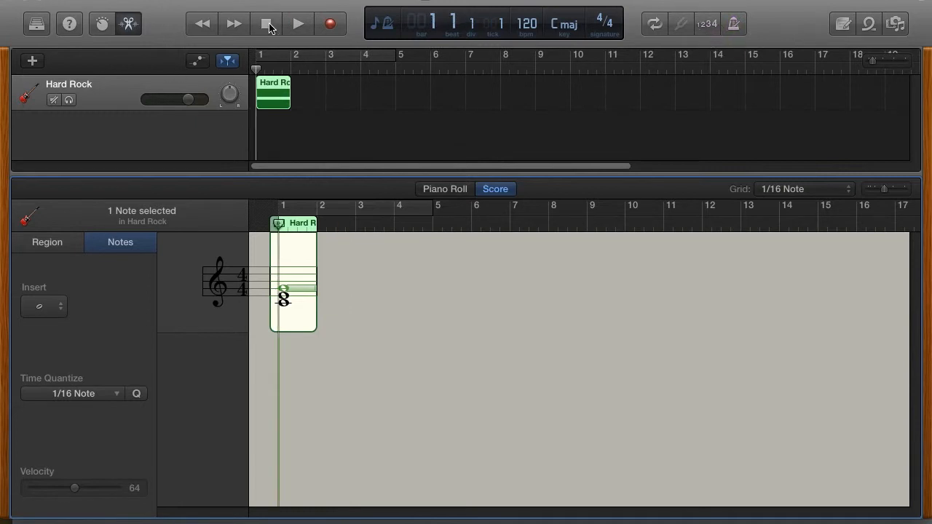
Step: Play back the C major chord in bar 1, then stop playback
key("space")
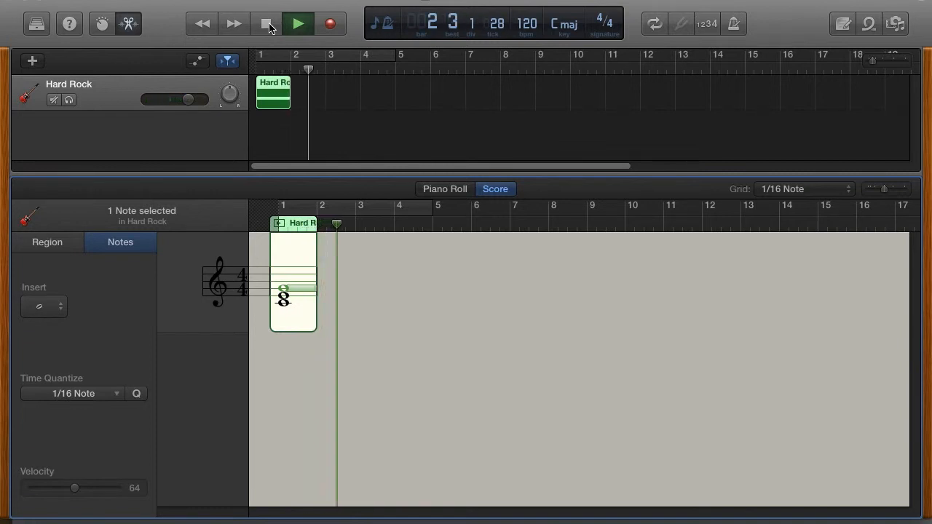
left_click(269, 27)
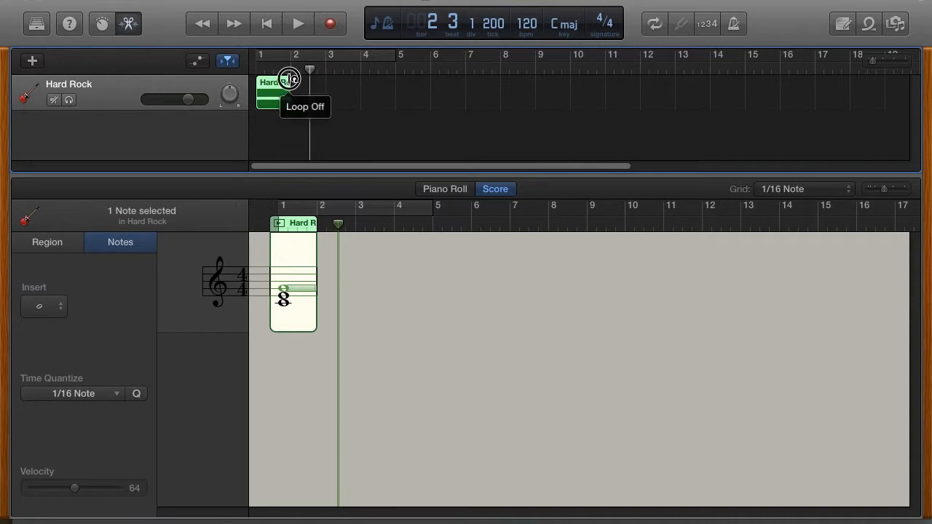
Step: Loop the C chord region to fill bars 1 to 4 and play it back from the beginning
left_click_drag(289, 78, 395, 82)
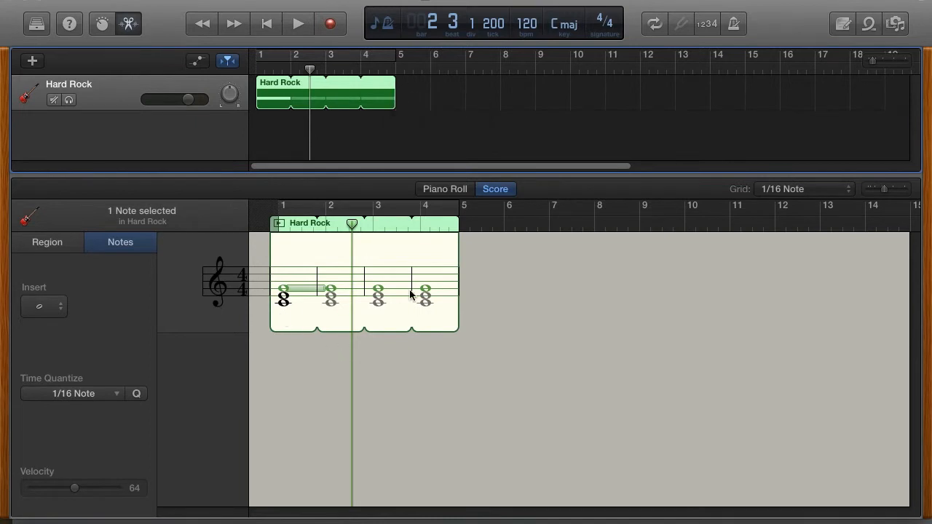
left_click(266, 24)
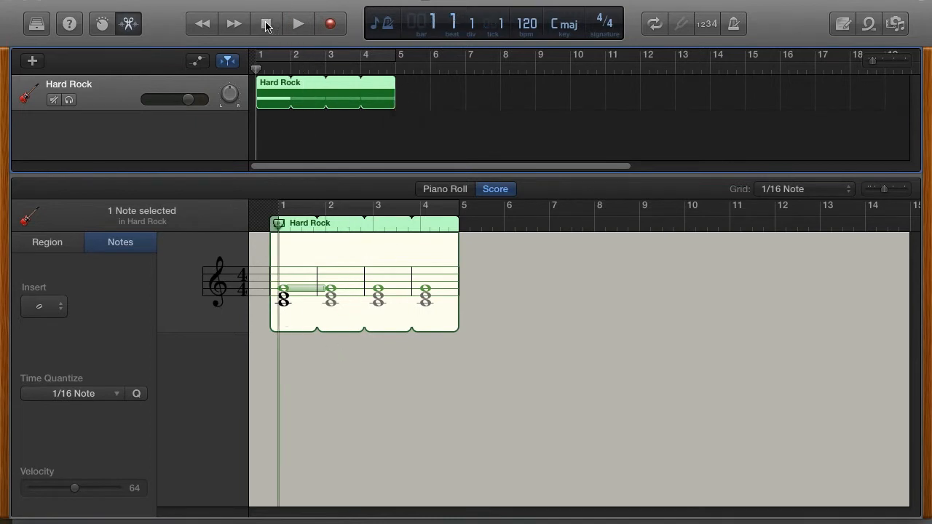
key("space")
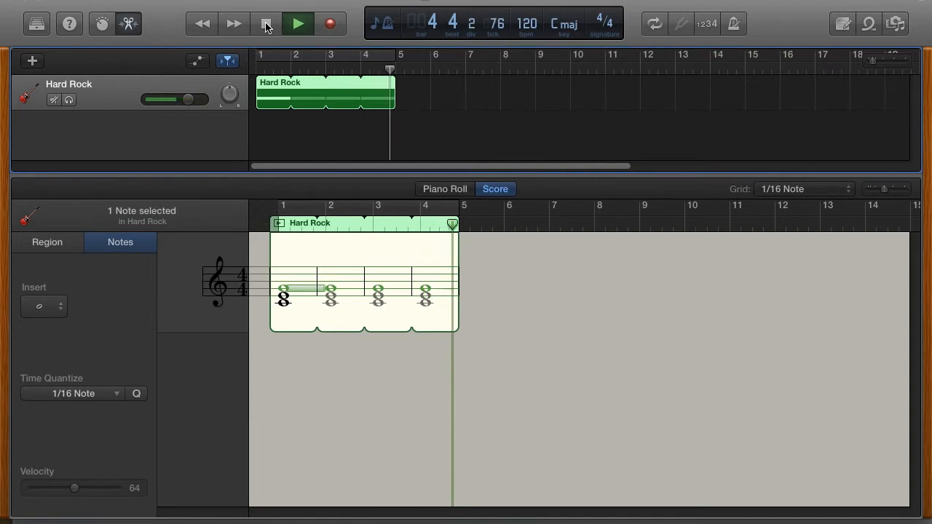
left_click(266, 26)
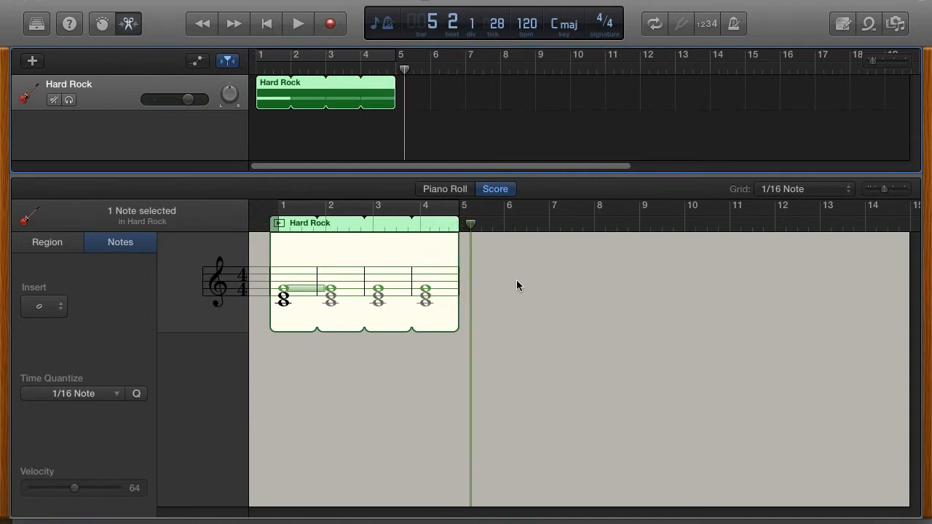
Step: Create a new region at bar 5 and stack whole notes F, A and C in it to build an F major chord
left_click(402, 102)
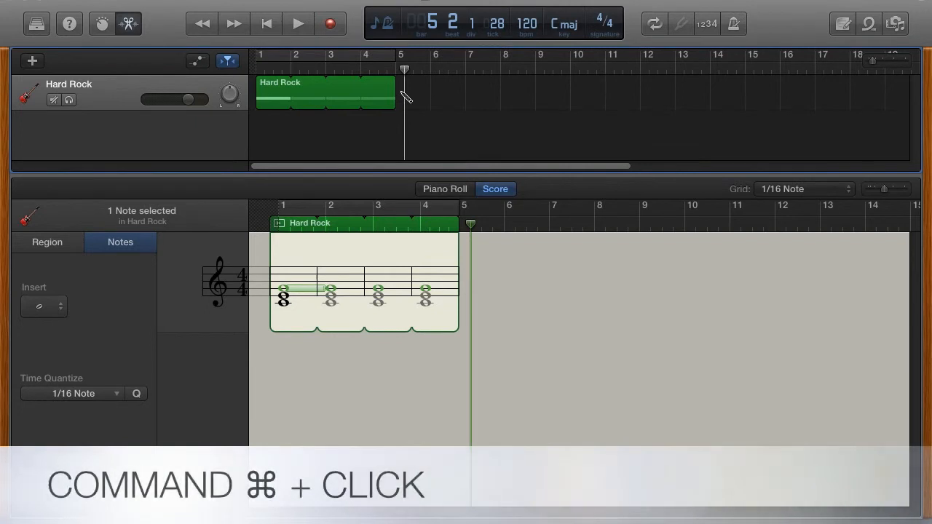
left_click(404, 97, "super")
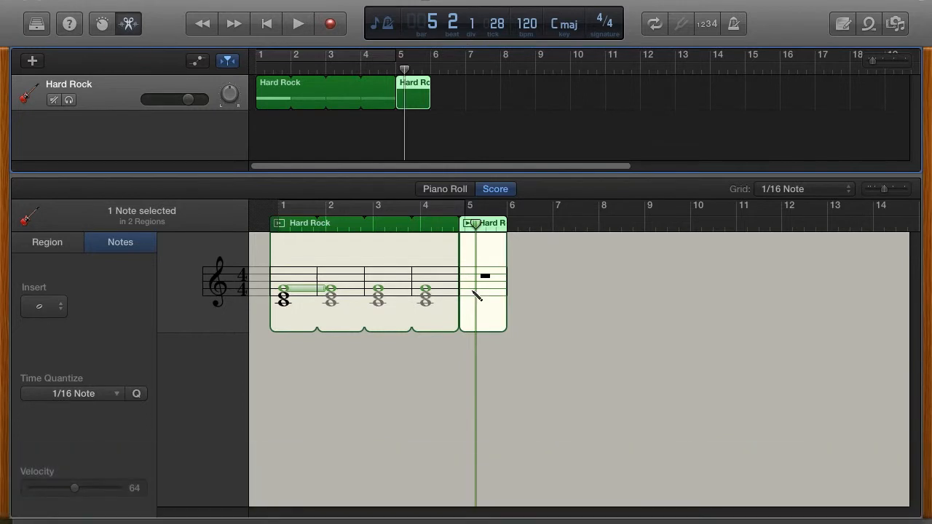
left_click(473, 294, "super")
left_click_drag(482, 291, 484, 298)
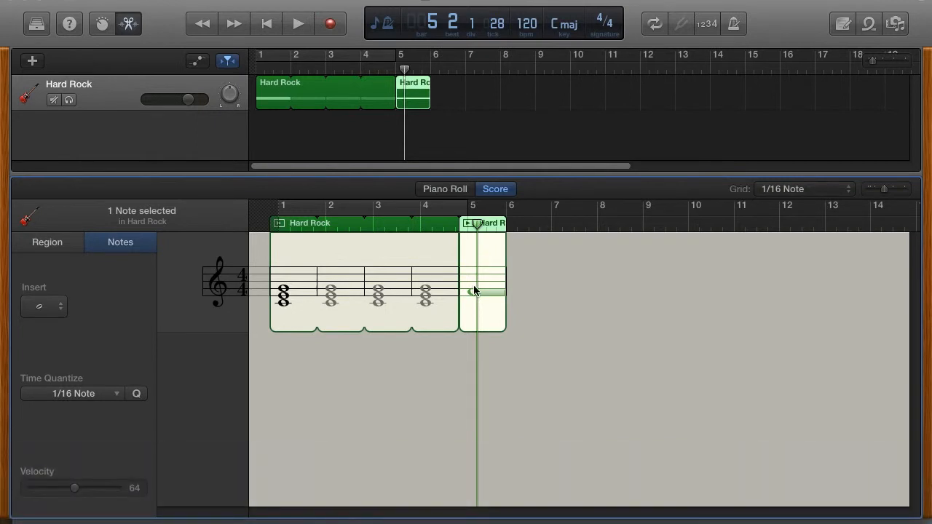
left_click_drag(475, 291, 471, 278)
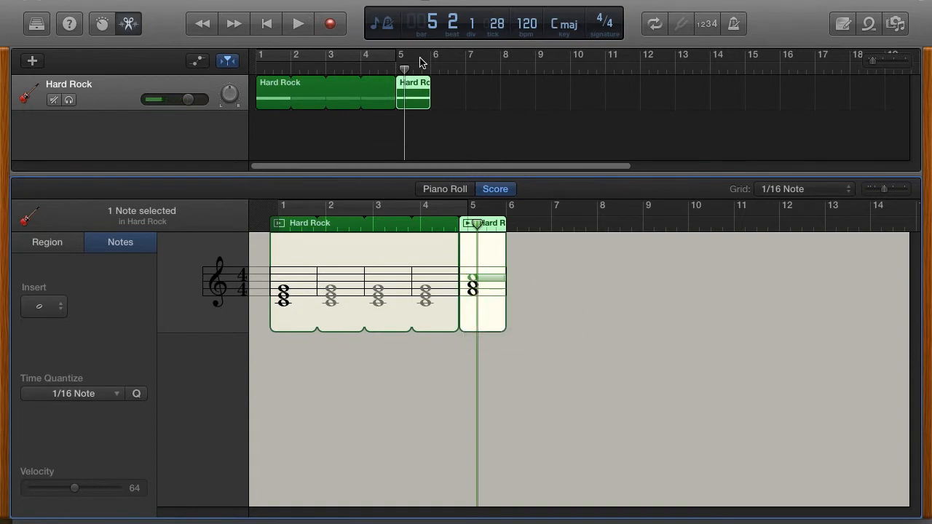
Step: Loop the F chord region up to bar 7 for 2 repetitions and play the arrangement back from the beginning
left_click_drag(428, 80, 470, 89)
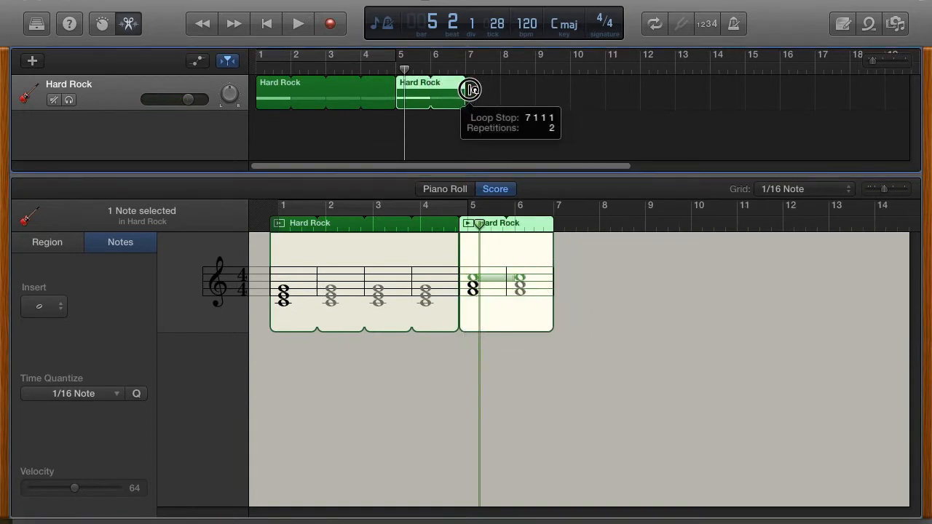
left_click(260, 25)
key("space")
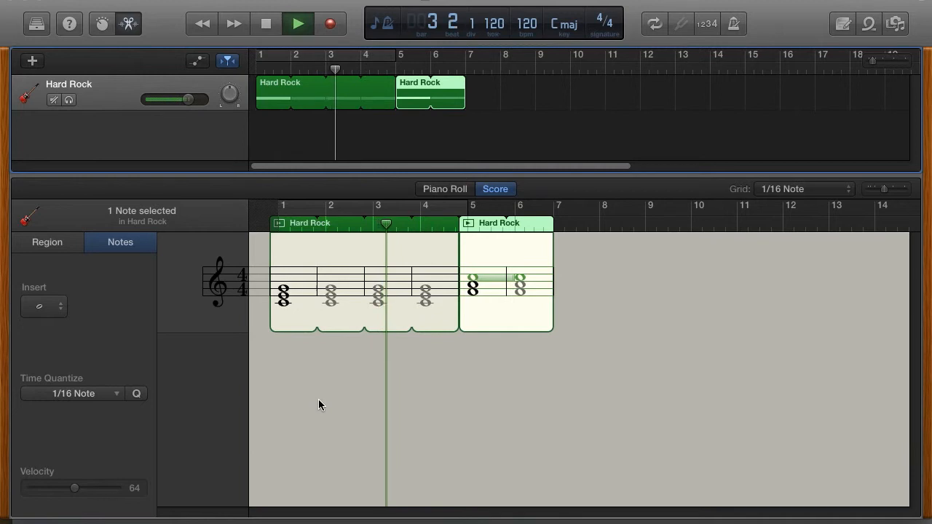
left_click(264, 27)
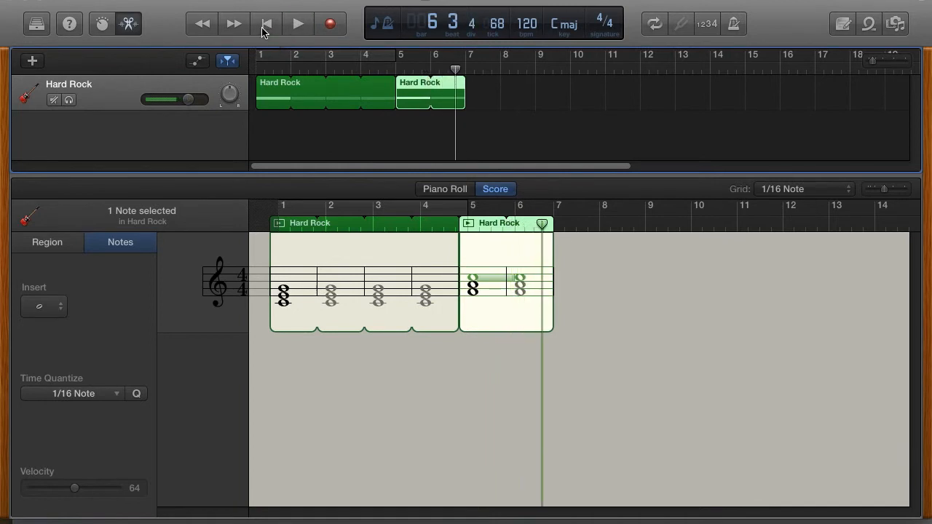
Step: Try copying the C chord region to bar 7 with its loop shortened to 2 repetitions, then delete the copy
left_click(270, 87)
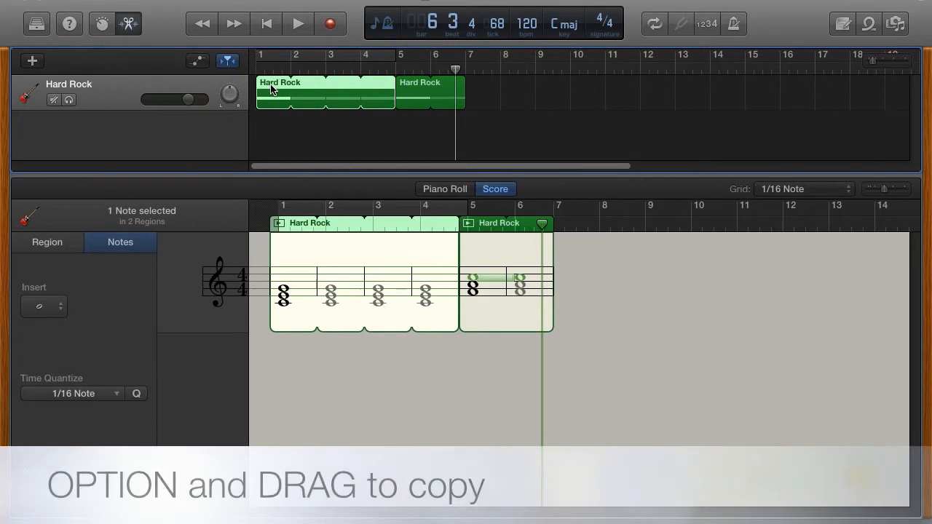
left_click_drag(271, 89, 480, 96)
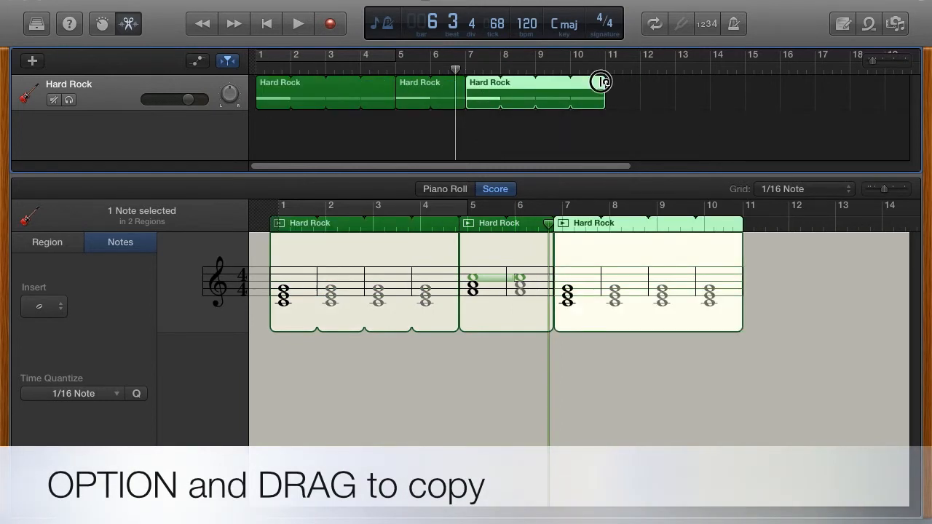
left_click_drag(601, 82, 601, 82)
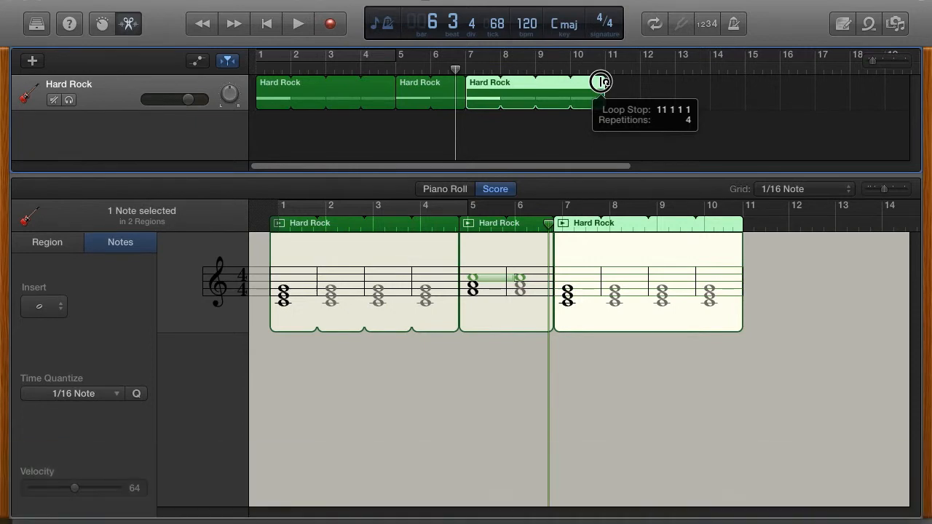
left_click_drag(601, 81, 535, 86)
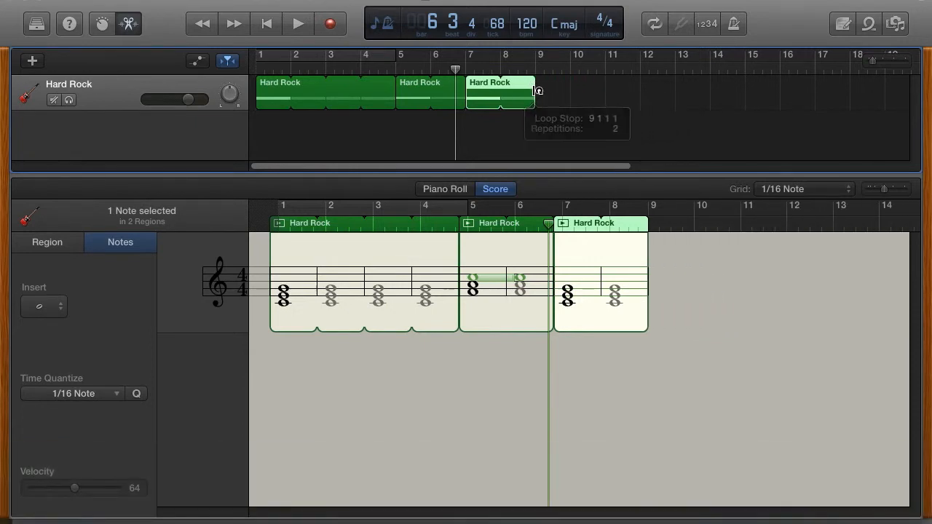
left_click(486, 111)
key("Delete")
Step: Copy the first C chord region, paste it at bar 7, and shorten the pasted region's loop to end at bar 9
left_click(285, 101)
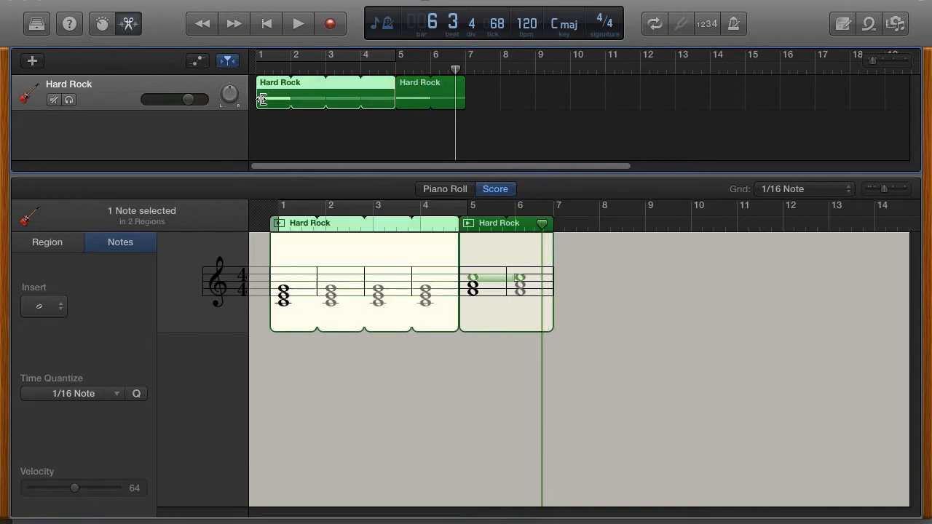
left_click(182, 0)
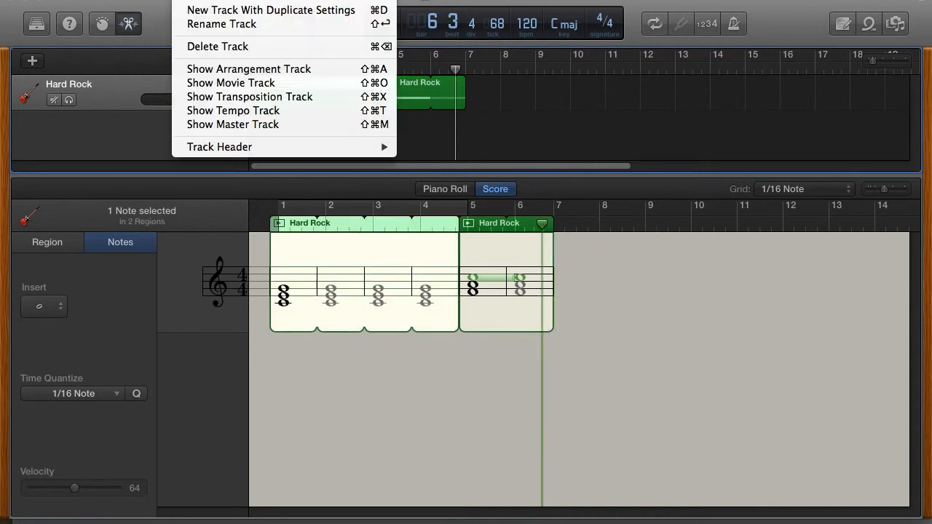
mouse_move(156, 0)
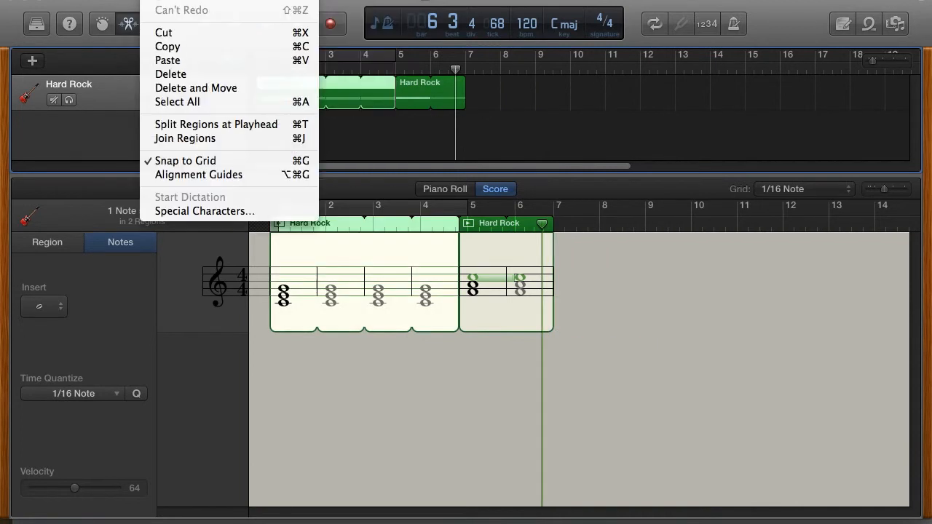
left_click(167, 47)
left_click(473, 86)
mouse_move(467, 70)
left_mouse_down()
mouse_move(457, 71)
mouse_move(468, 70)
left_mouse_up()
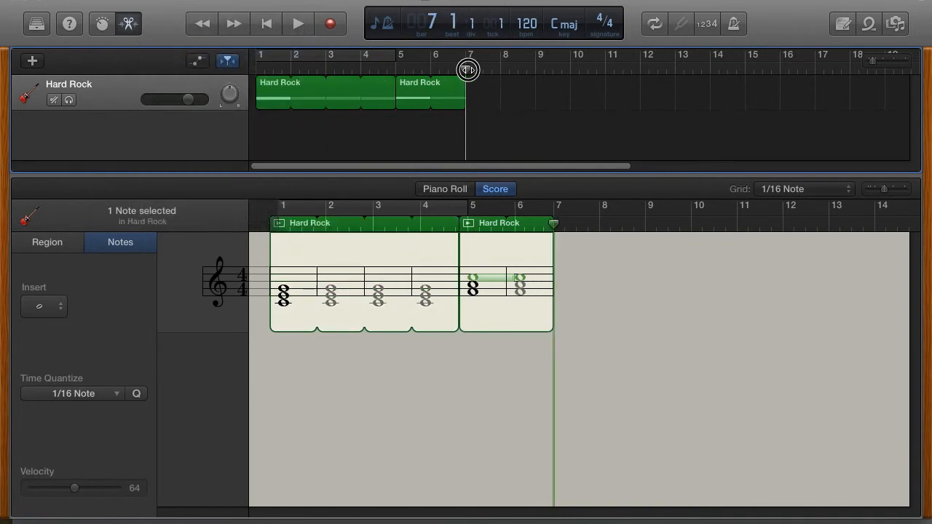
left_click(149, 0)
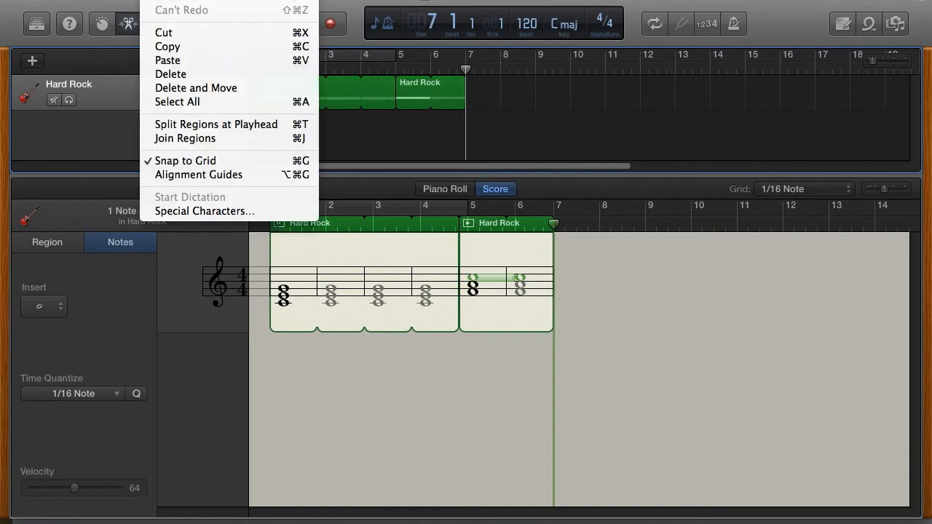
left_click(180, 61)
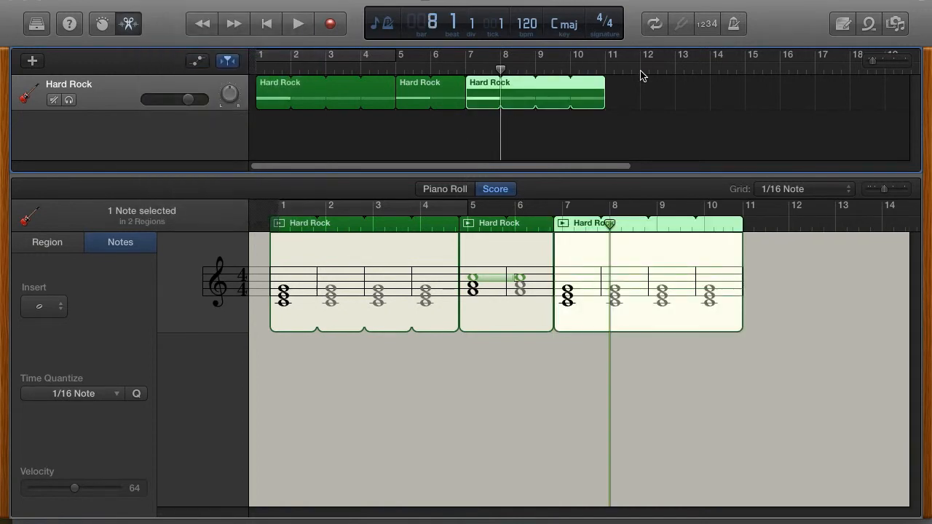
left_click_drag(603, 83, 534, 95)
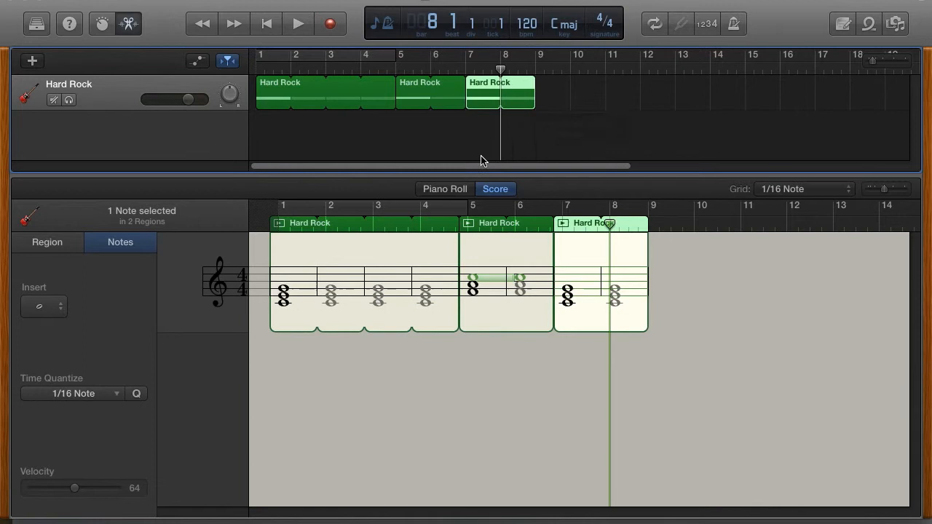
left_click(337, 368)
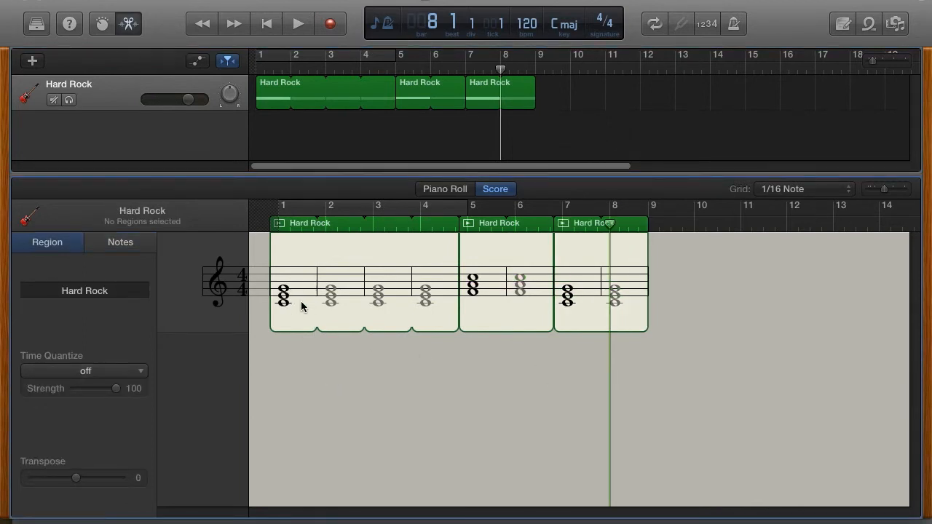
left_click(465, 278)
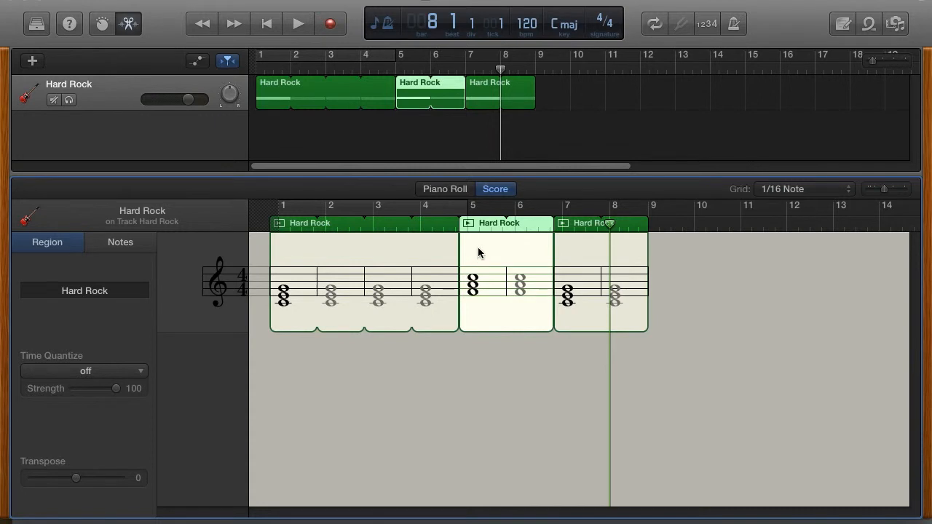
left_click(586, 291)
Step: Create a new region at bar 9 and stack whole notes G, B and D in it to build a G major chord
left_click(555, 94)
left_click(553, 92, "super")
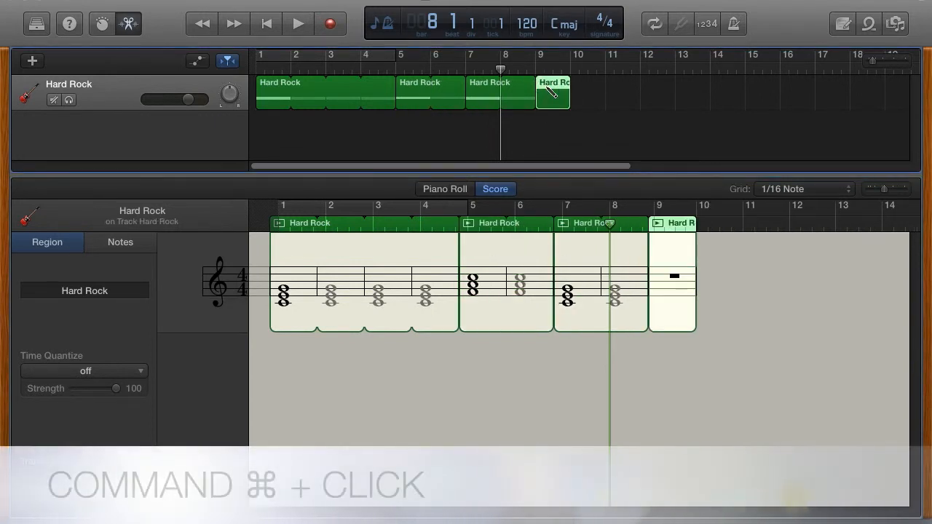
left_click(668, 289, "super")
left_click(660, 281)
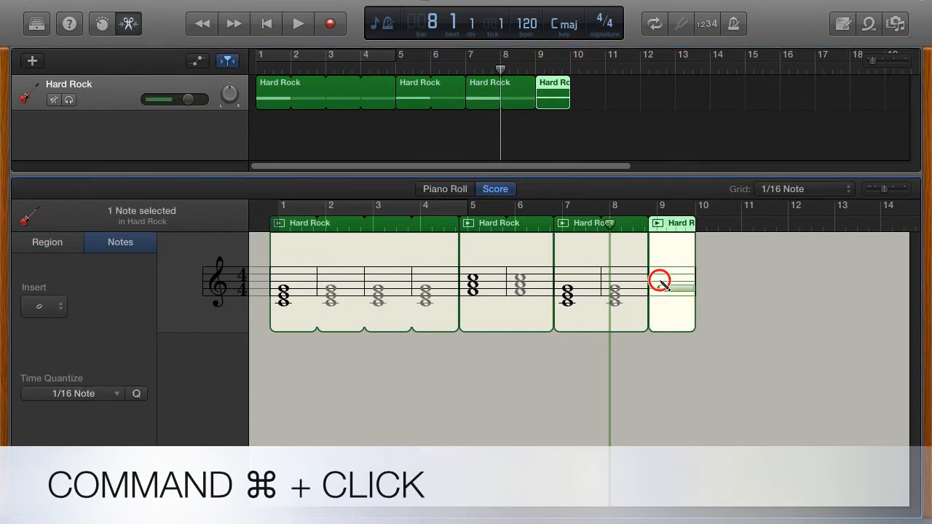
left_click_drag(662, 280, 662, 275)
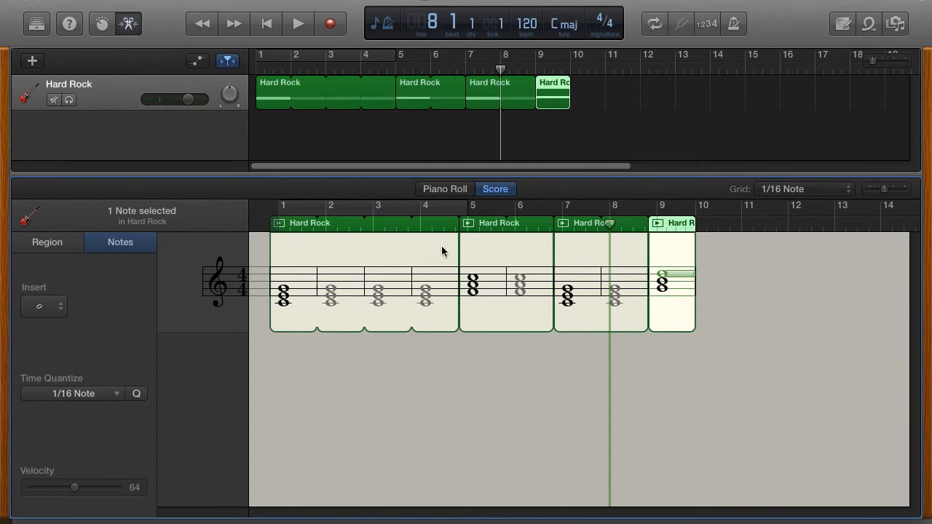
Step: Copy the F chord region to bar 10 as a single bar, and the two-bar C chord region to bar 11
left_click(441, 99)
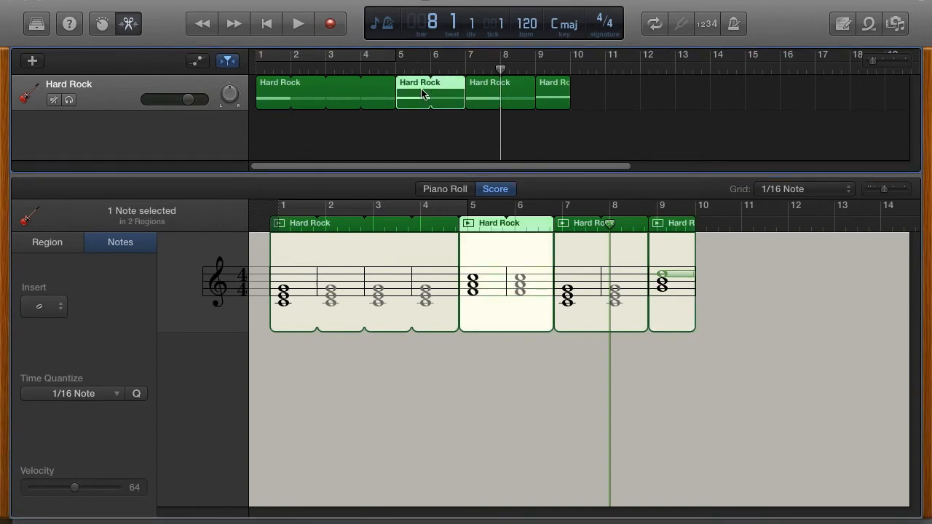
left_click_drag(412, 85, 603, 83)
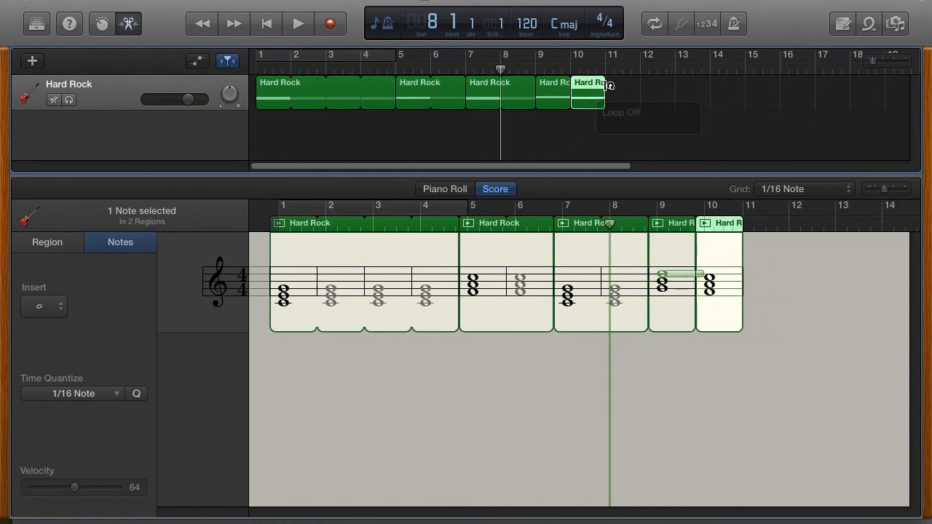
left_click(493, 99)
left_click_drag(483, 86, 620, 87)
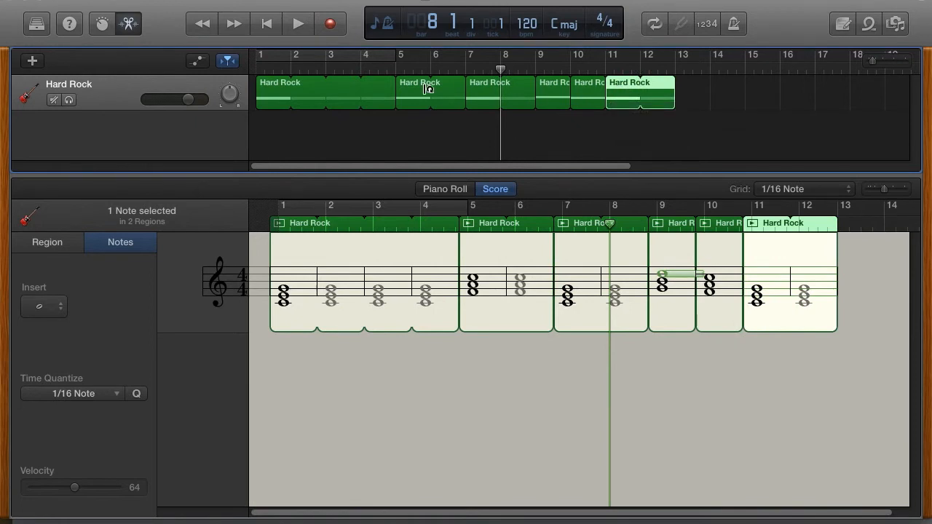
Step: Play back the whole 12-bar progression from the beginning, stop playback, and return the view to the first bar
left_click(616, 134)
left_click(273, 29)
key("space")
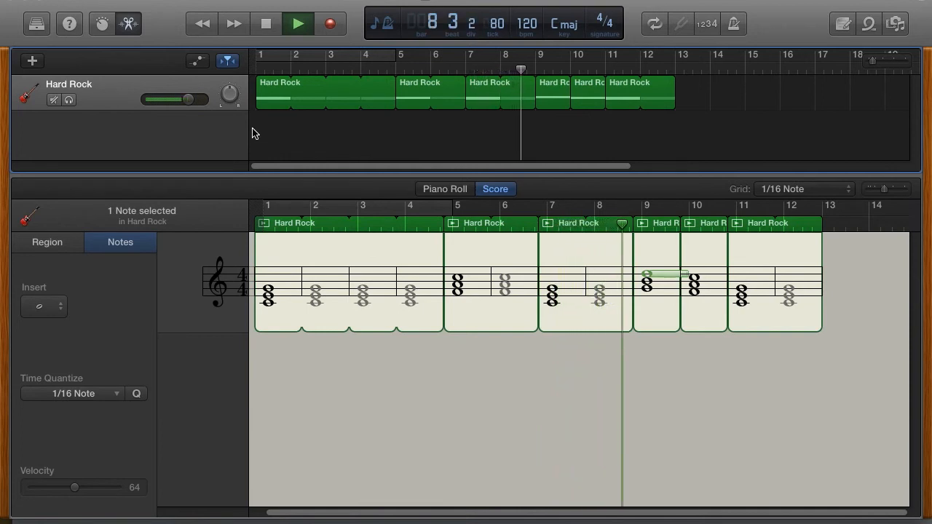
left_click(271, 29)
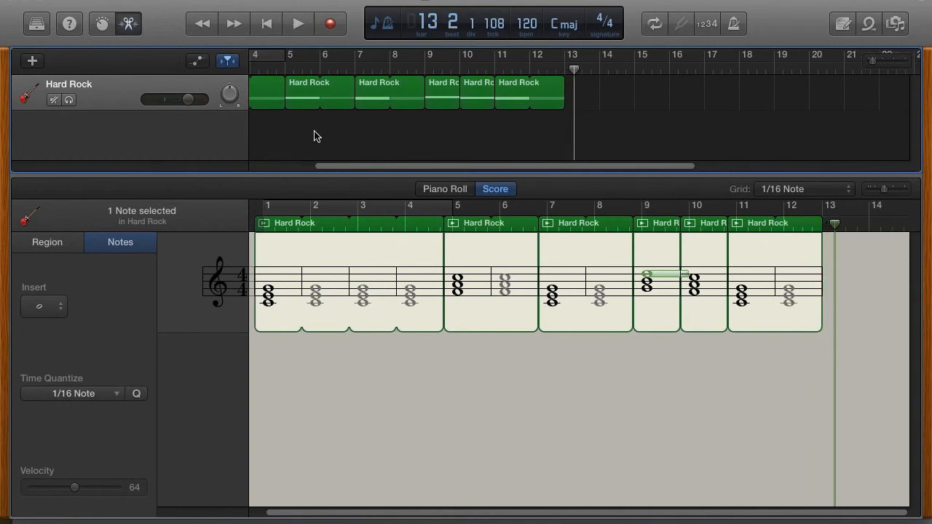
scroll(314, 138, "left", 5)
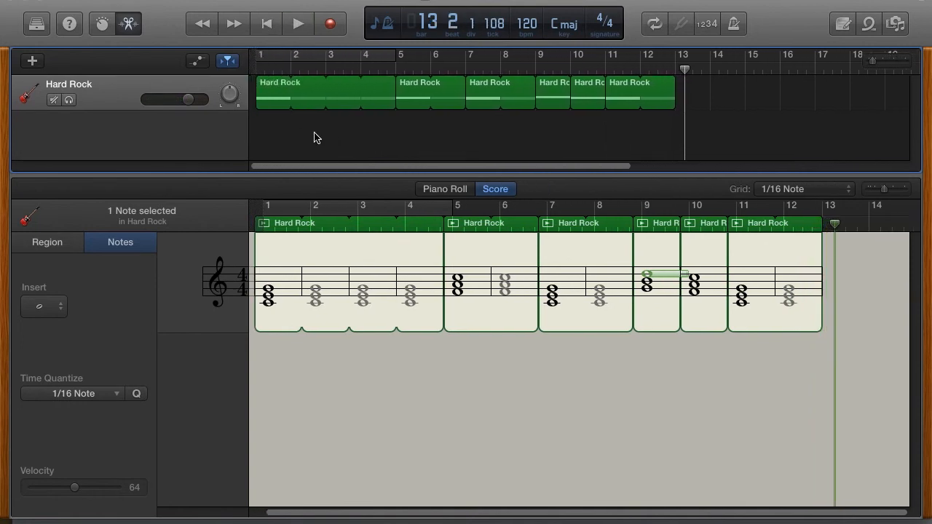